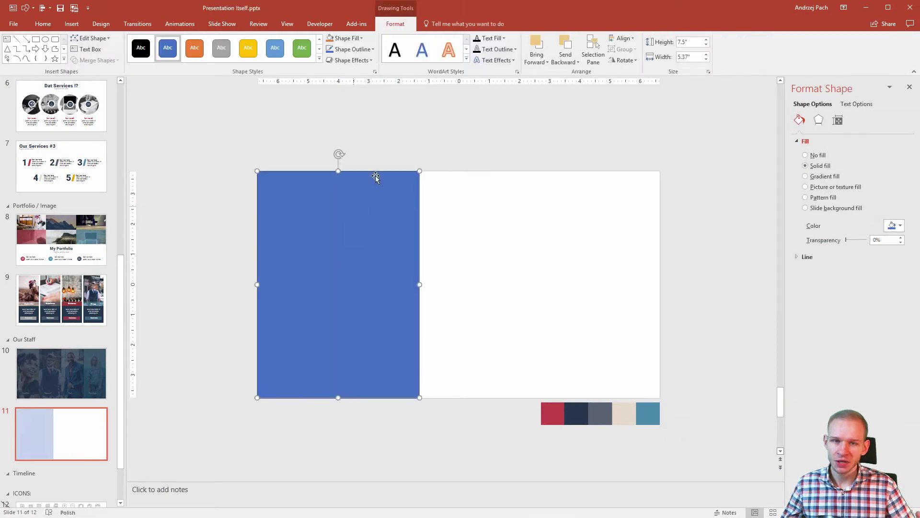
Remove the left rectangle's outline and fill it navy with the eyedropper.
click(354, 49)
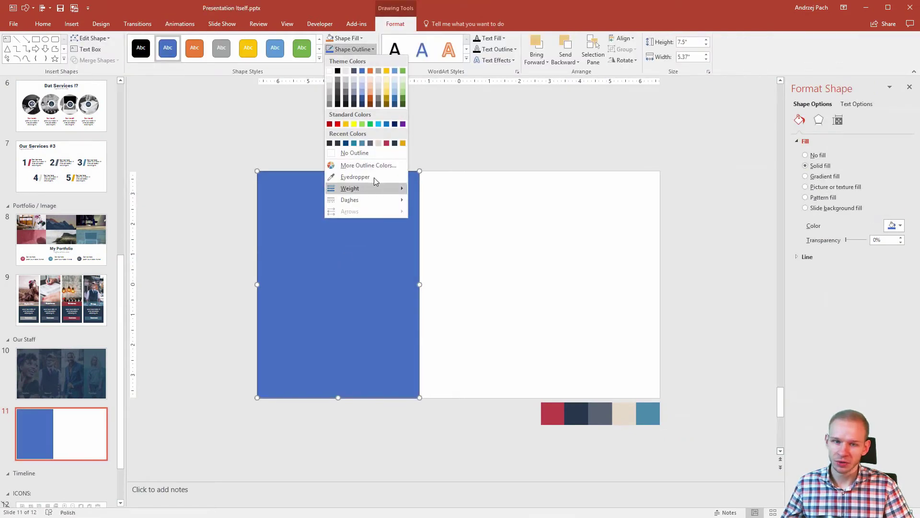
click(358, 154)
click(345, 38)
key(Escape)
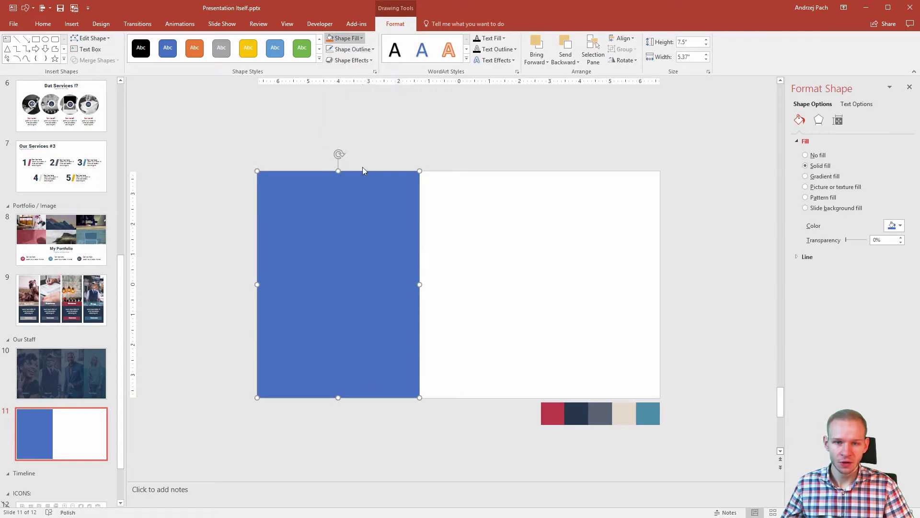
click(577, 408)
Drag the photo of the woman in the red jacket from the Pictures folder onto the slide.
key(alt+Tab)
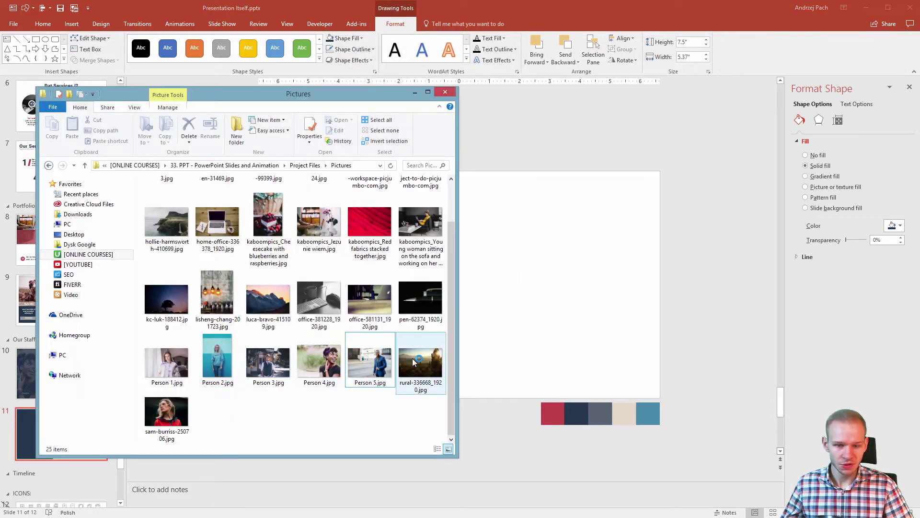
click(375, 367)
click(259, 401)
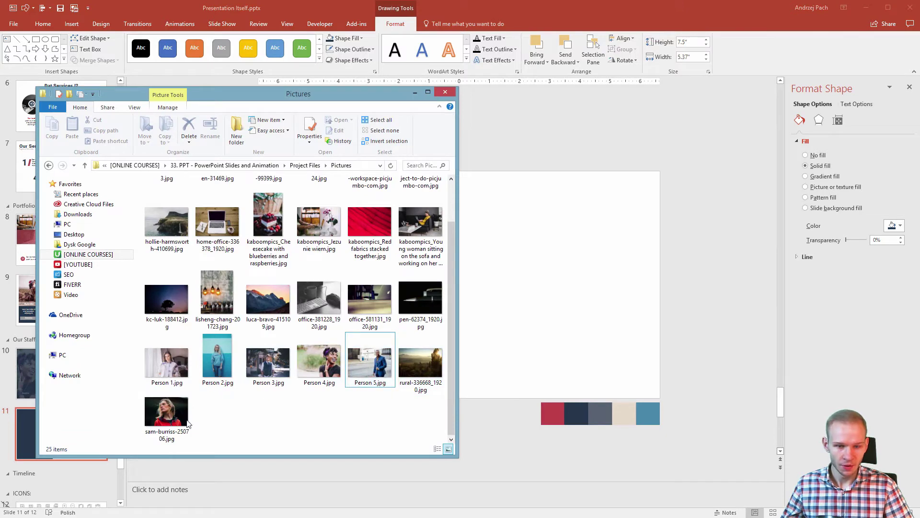
drag(174, 425, 464, 260)
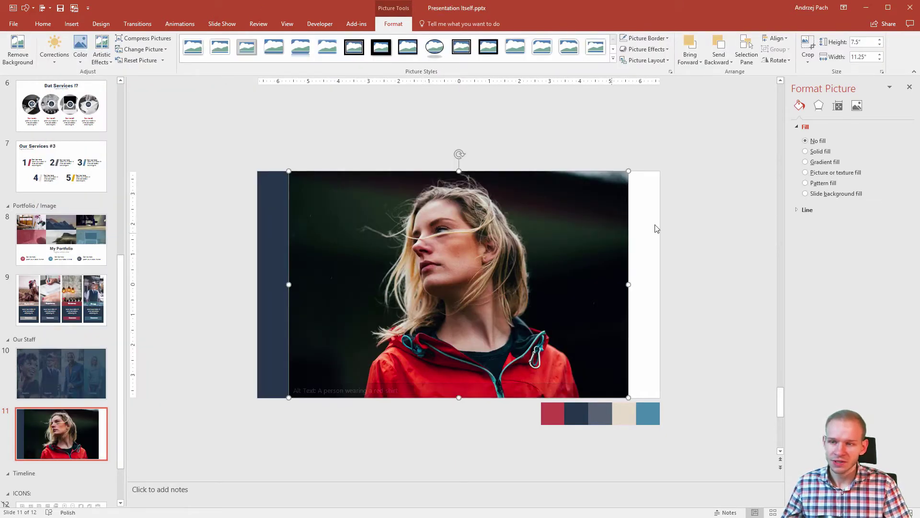
Crop the photo to an oval with a 1:1 aspect ratio, making it a circle.
click(809, 62)
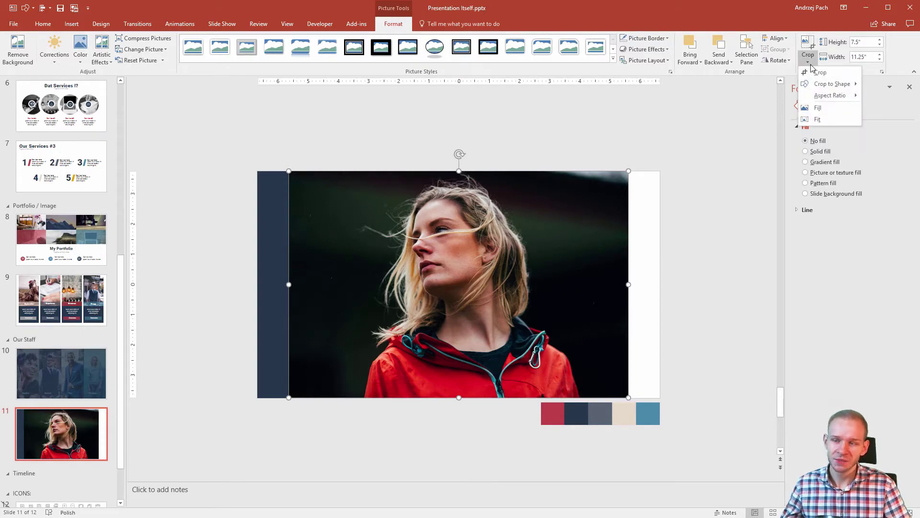
mouse_move(834, 85)
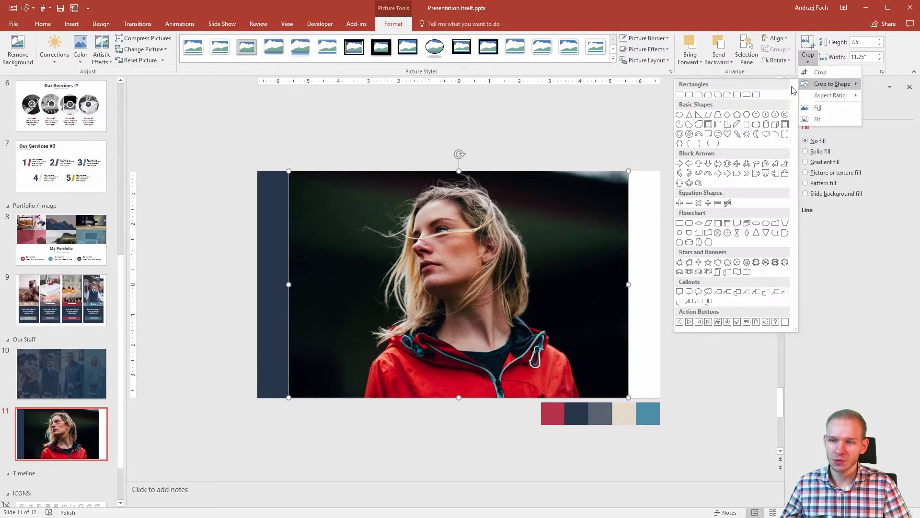
click(680, 115)
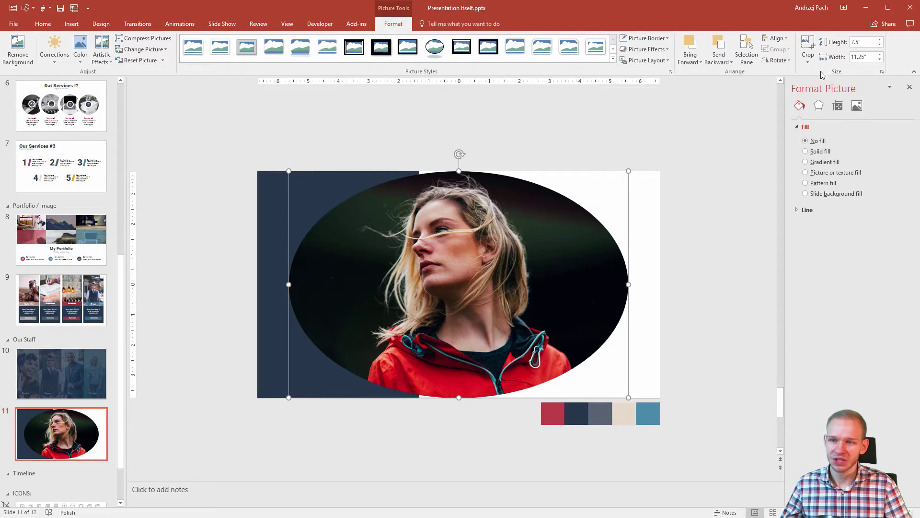
click(808, 58)
mouse_move(836, 95)
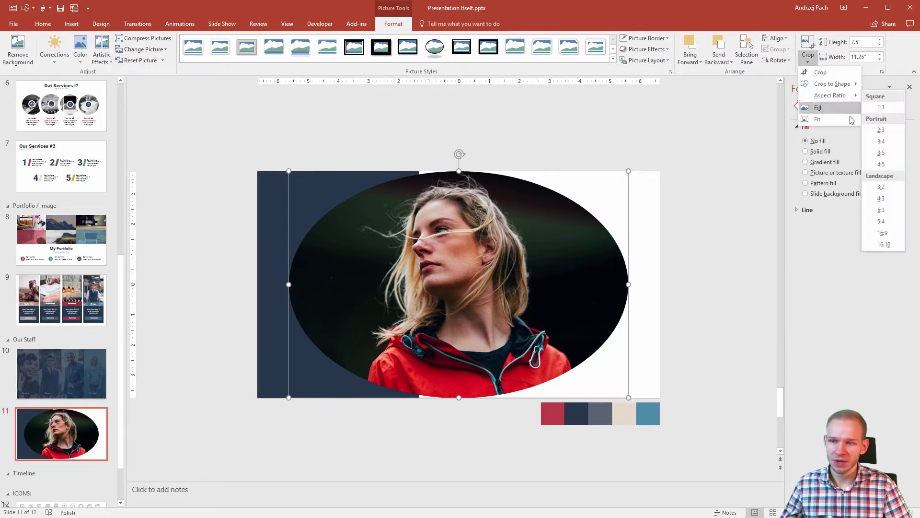
click(881, 109)
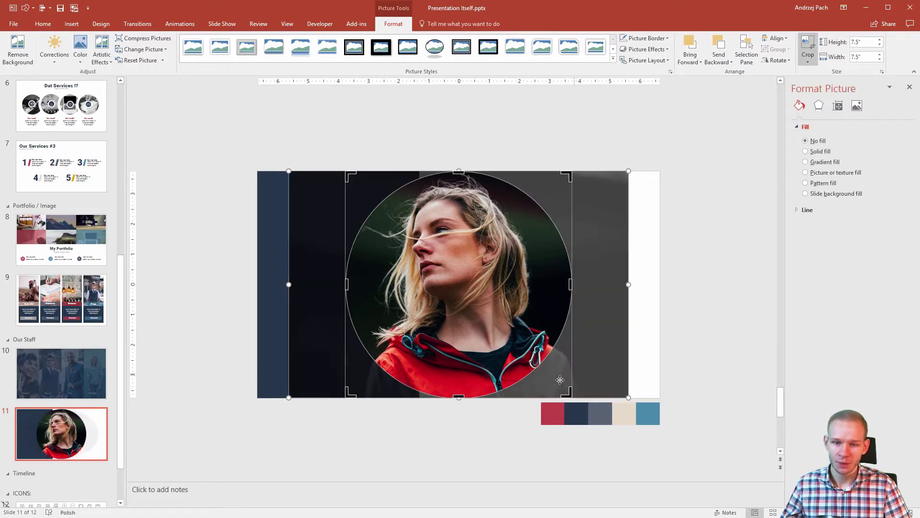
Frame her face inside the circle and place the portrait at the top centre of the navy panel.
drag(567, 394, 424, 234)
drag(503, 254, 460, 249)
drag(577, 383, 381, 250)
mouse_move(311, 207)
mouse_down()
mouse_move(385, 222)
mouse_move(410, 240)
mouse_move(388, 226)
mouse_move(388, 202)
mouse_up()
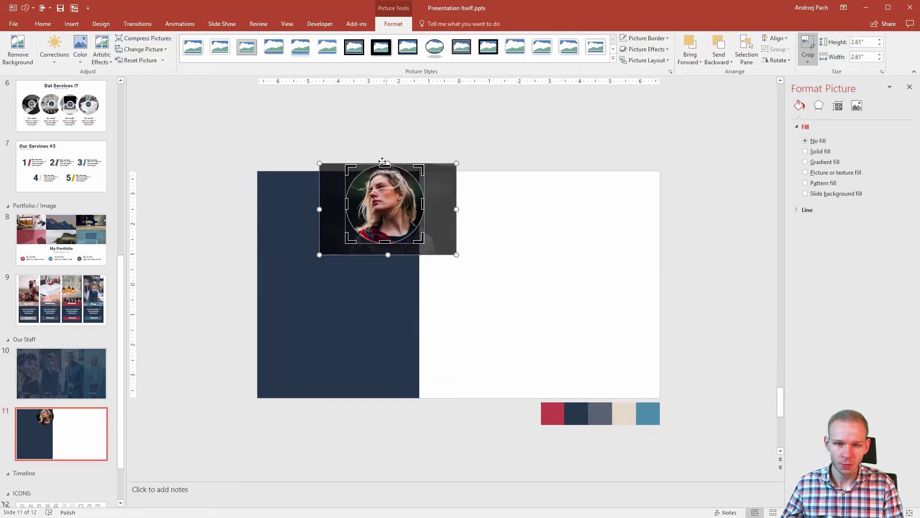
drag(458, 255, 448, 249)
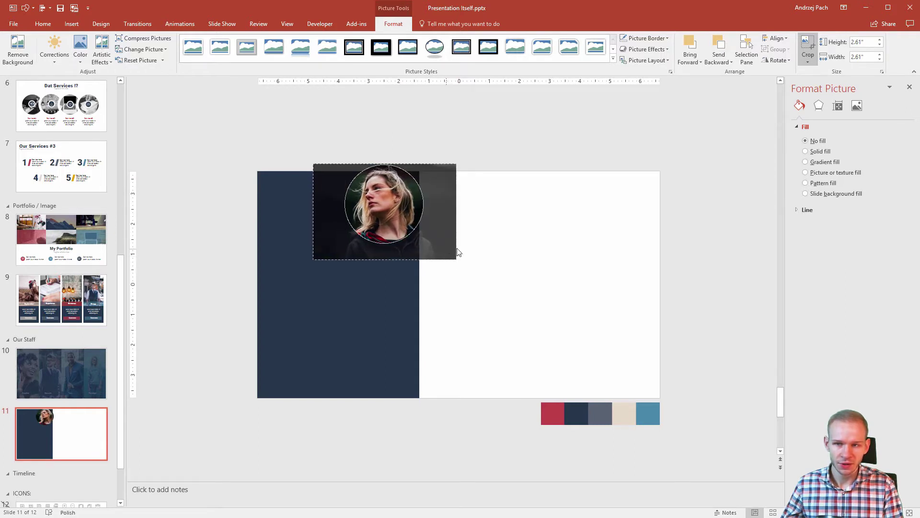
key(Escape)
drag(362, 228, 339, 234)
click(457, 263)
Draw a small five-point star below the portrait and fill it pale gold.
scroll(311, 284, up, 1)
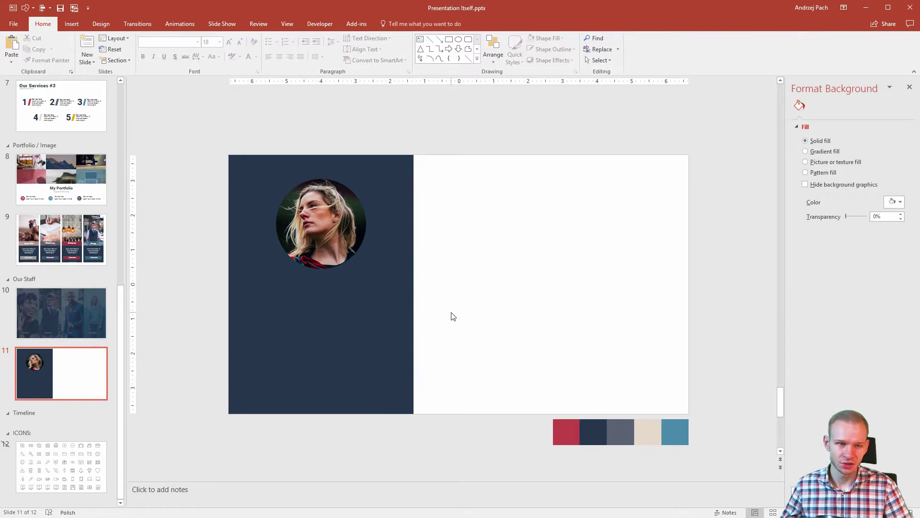
key(alt+2)
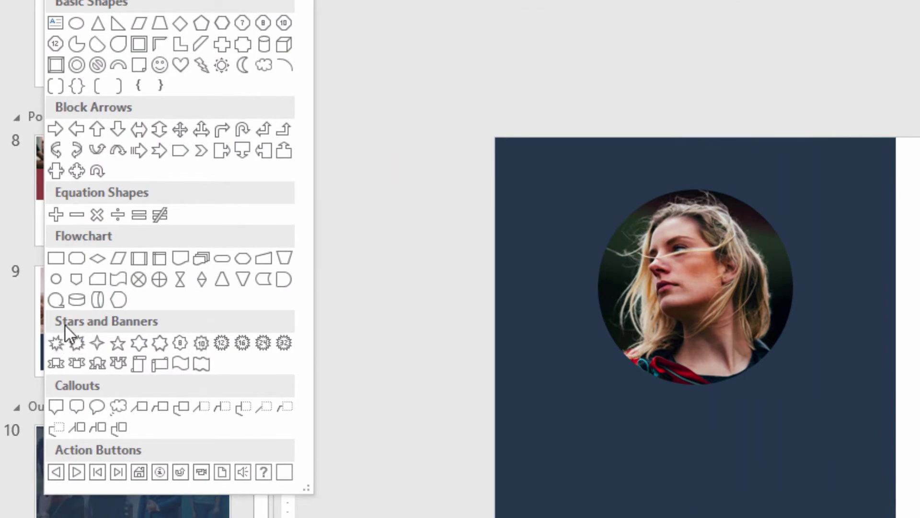
click(122, 346)
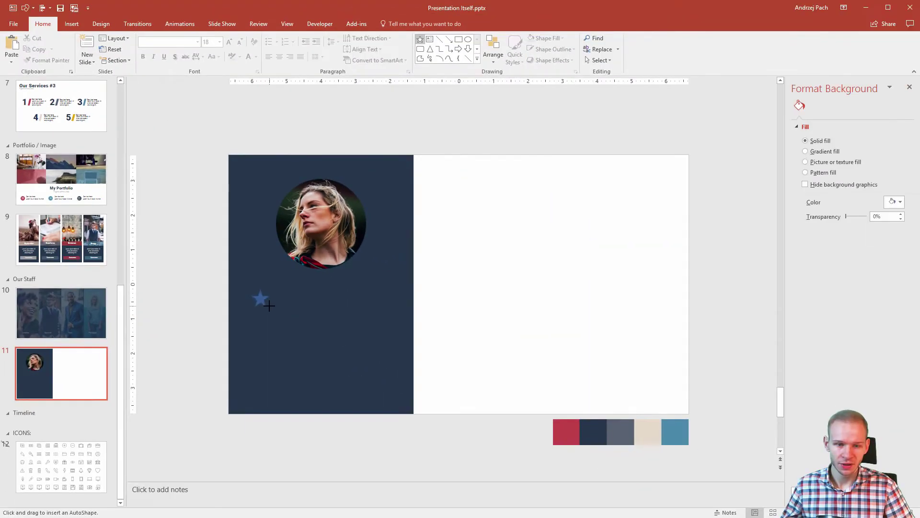
drag(269, 305, 271, 308)
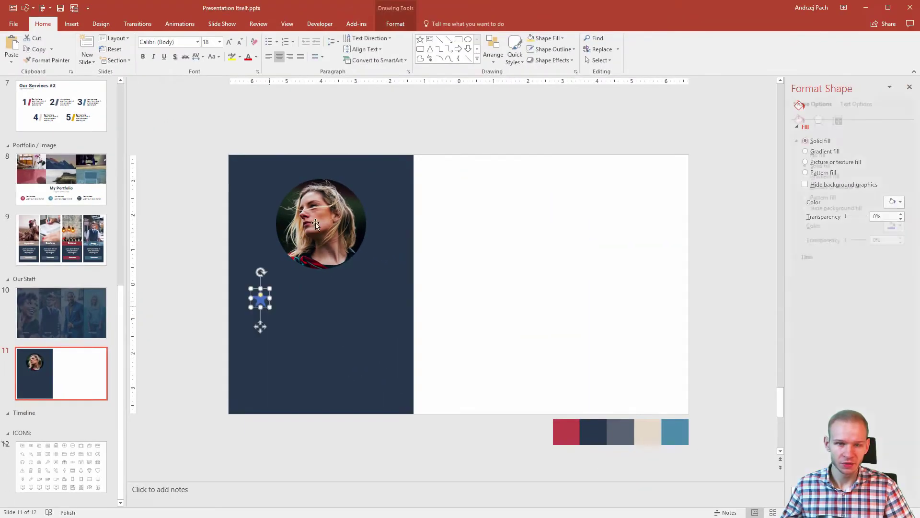
click(395, 24)
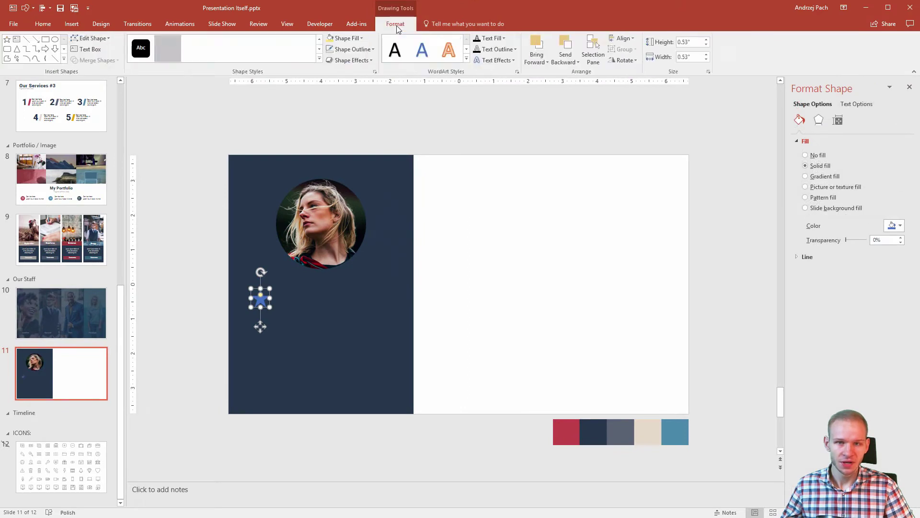
click(346, 38)
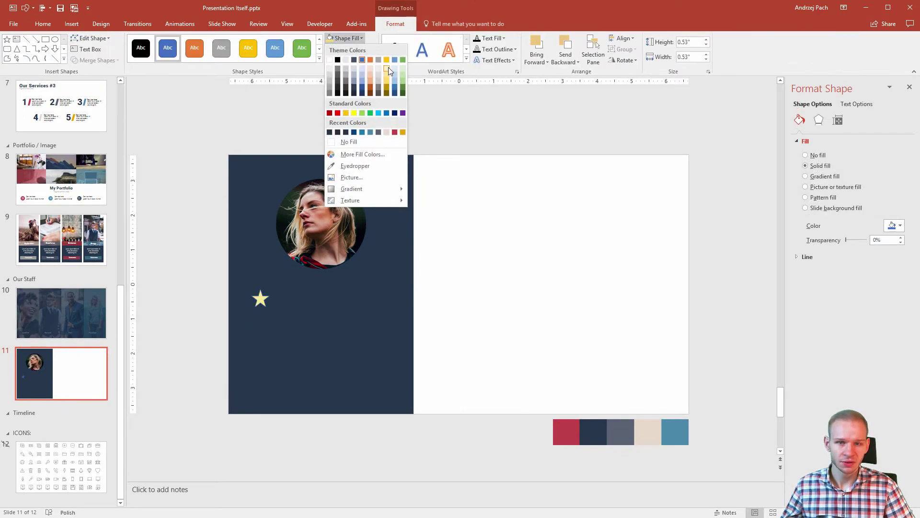
click(387, 83)
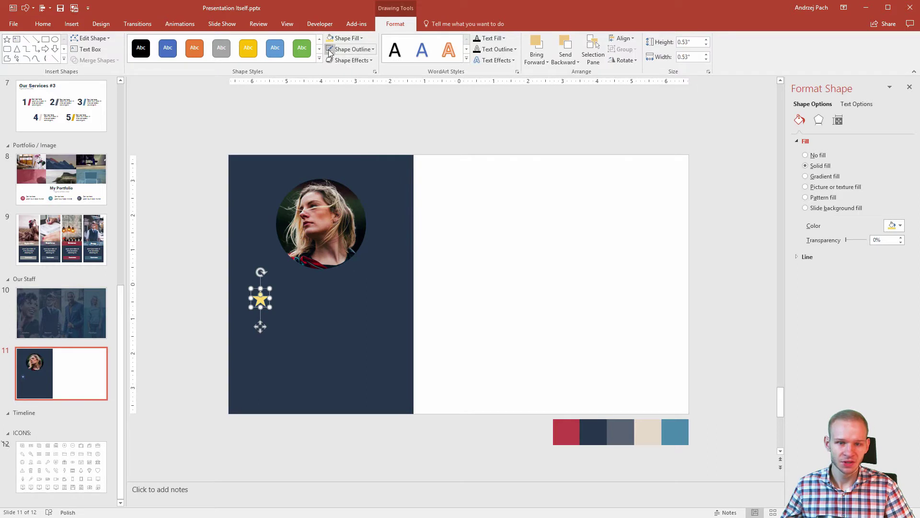
scroll(262, 319, up, 3)
click(198, 291)
Duplicate the star into five and drag two stars to the row's left and right ends.
click(198, 291)
key(ctrl+d)
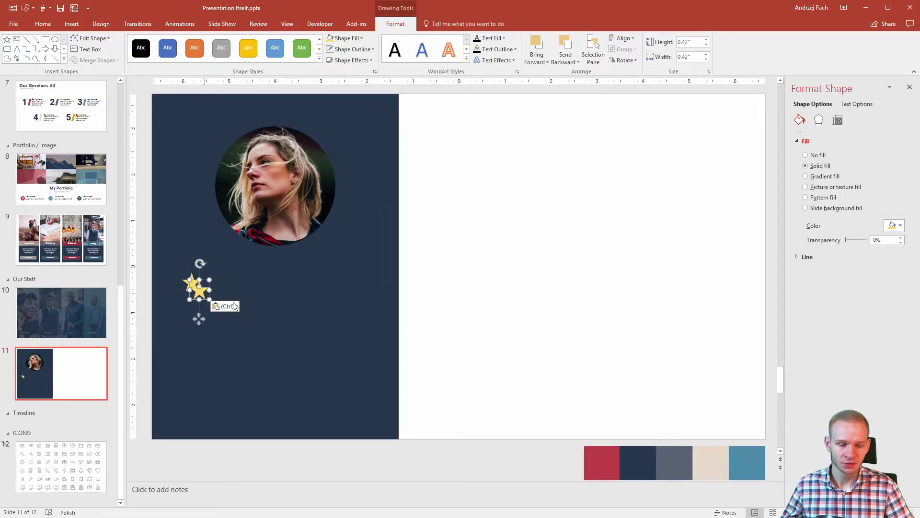
key(ctrl+d)
key(ctrl+d)
key(ctrl+d)
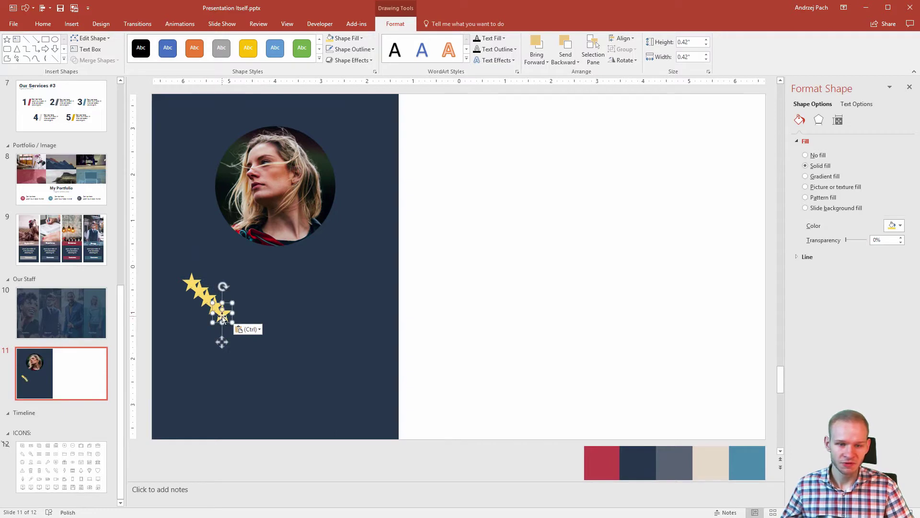
drag(223, 315, 319, 274)
drag(186, 283, 220, 274)
Move the three clustered stars between the end stars and select all five.
click(205, 324)
click(207, 319)
drag(207, 328, 269, 310)
shift+click(226, 274)
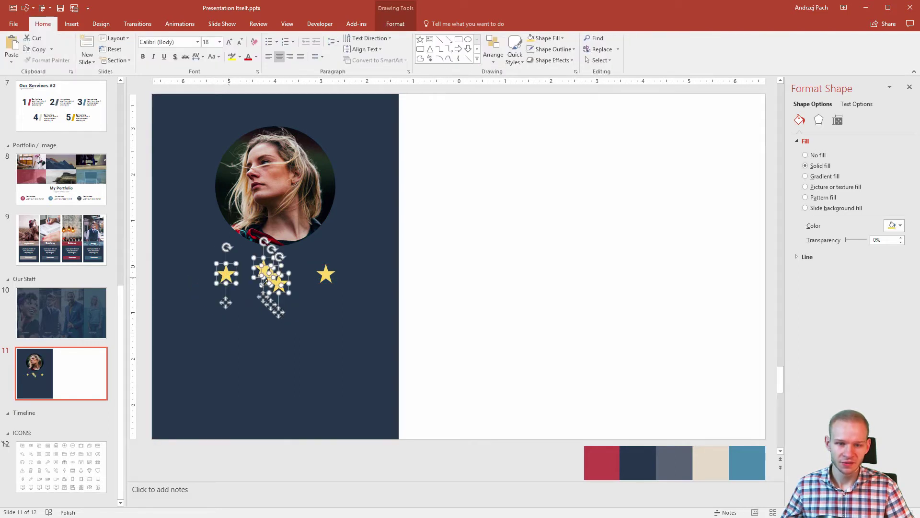
shift+click(326, 276)
Distribute the stars horizontally, align their tops, and raise the row under the portrait.
click(396, 24)
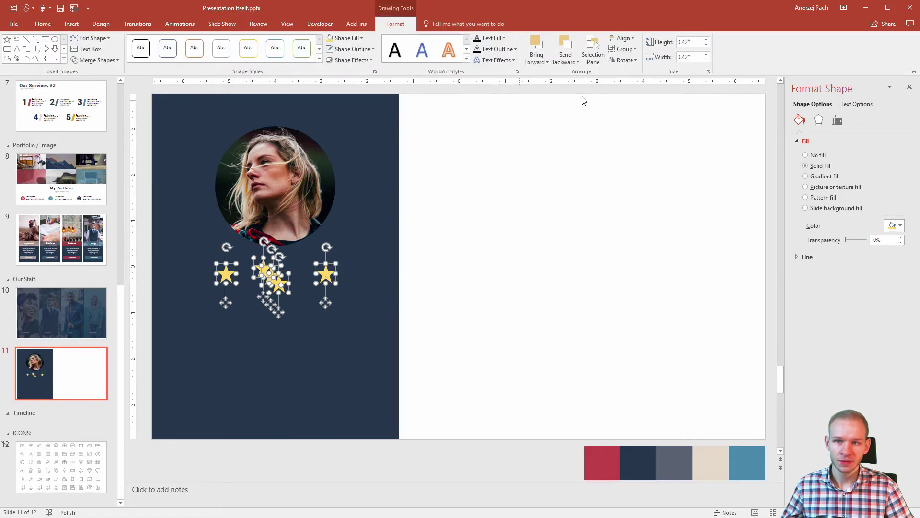
click(622, 38)
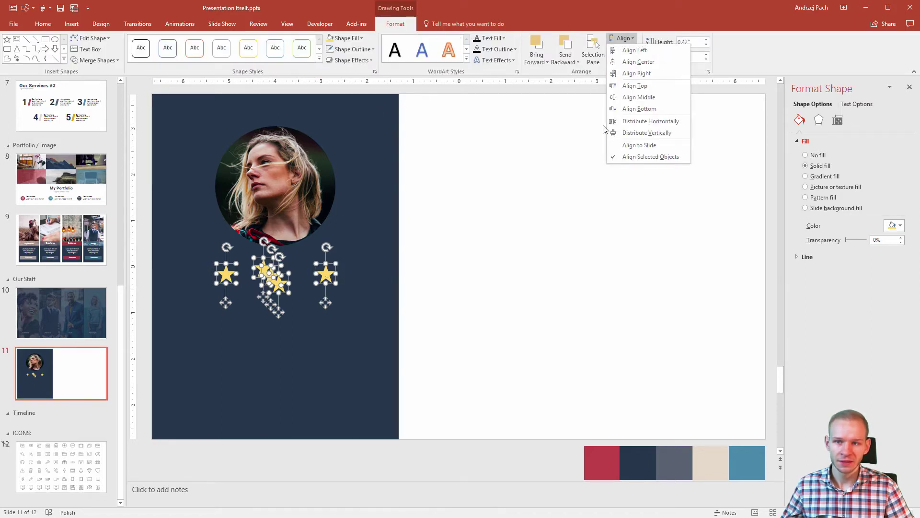
click(677, 121)
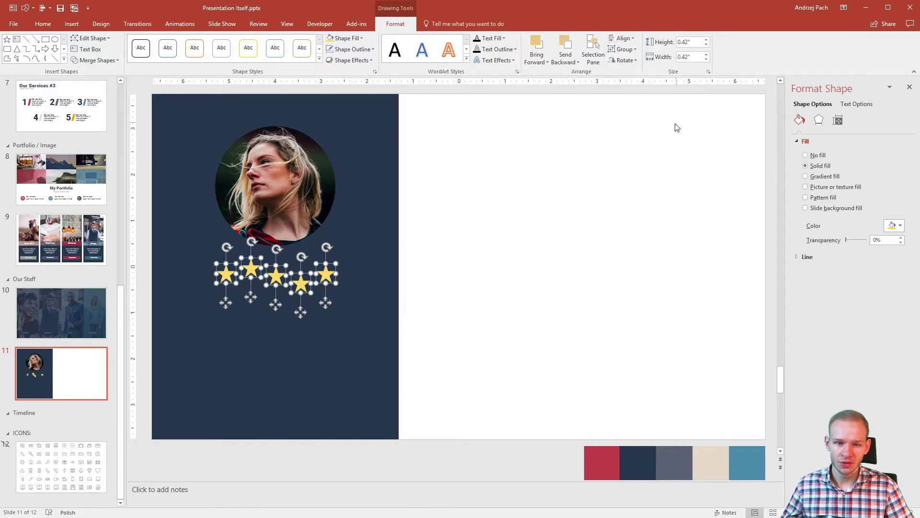
click(622, 38)
click(637, 85)
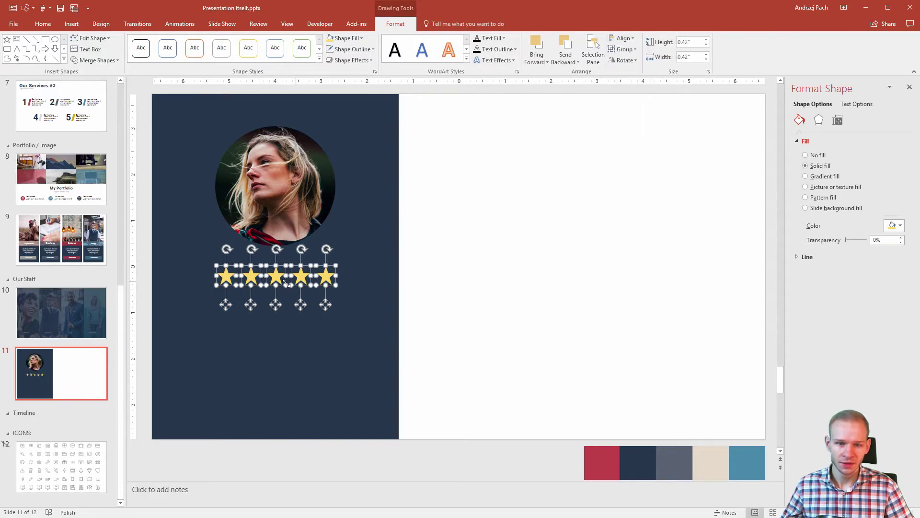
drag(277, 278, 277, 270)
click(537, 284)
scroll(537, 283, down, 2)
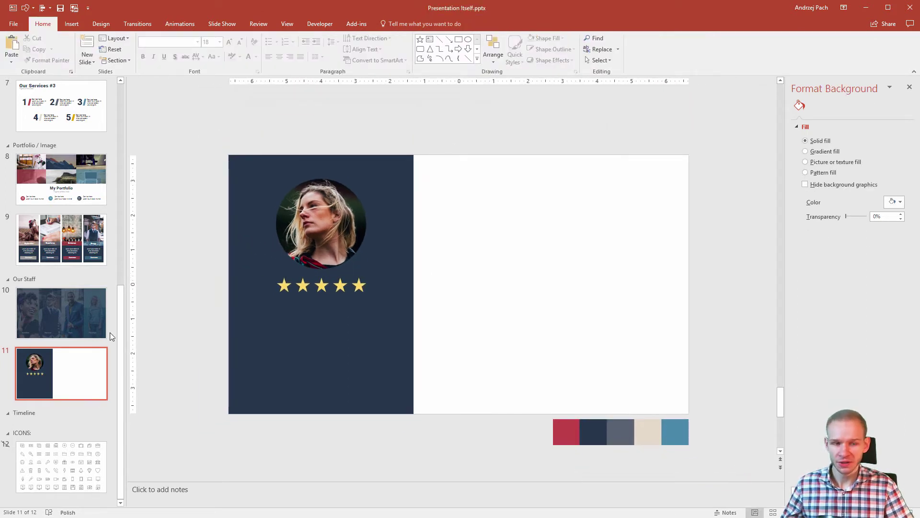
Copy the title, tagline and body text from slide 2 onto the right half of slide 11.
scroll(89, 275, up, 3)
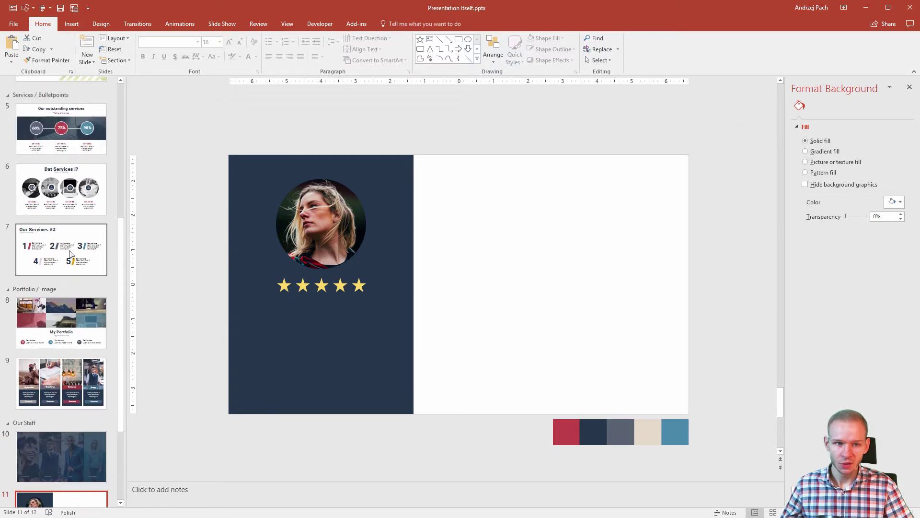
click(61, 139)
scroll(71, 249, up, 5)
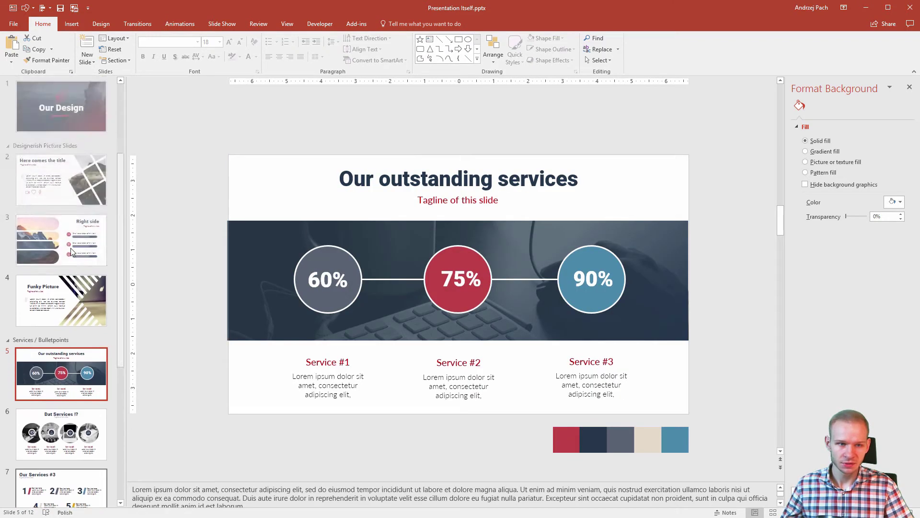
click(66, 198)
click(377, 321)
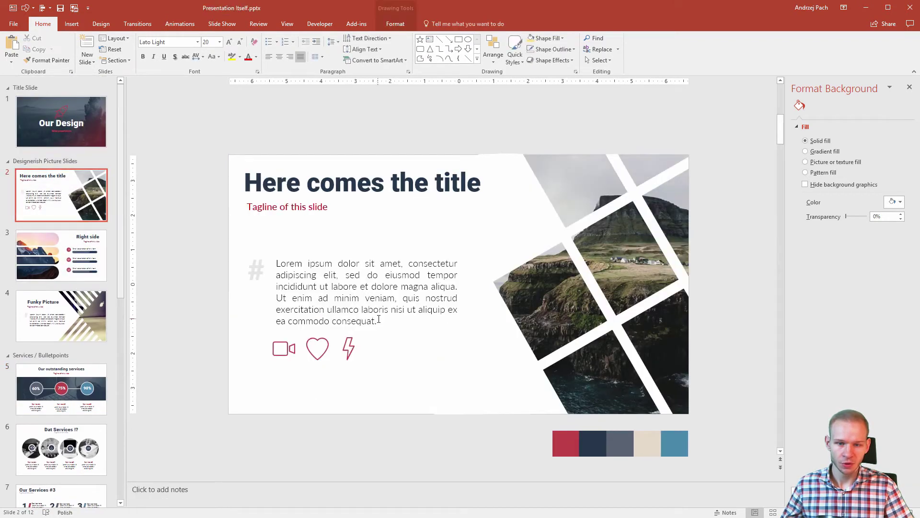
shift+click(321, 216)
shift+click(335, 185)
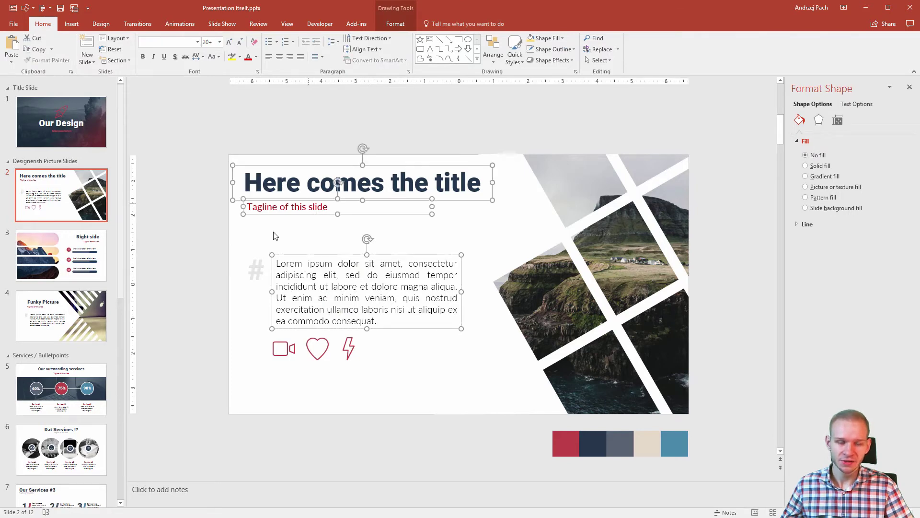
click(230, 267)
scroll(62, 288, down, 10)
click(68, 376)
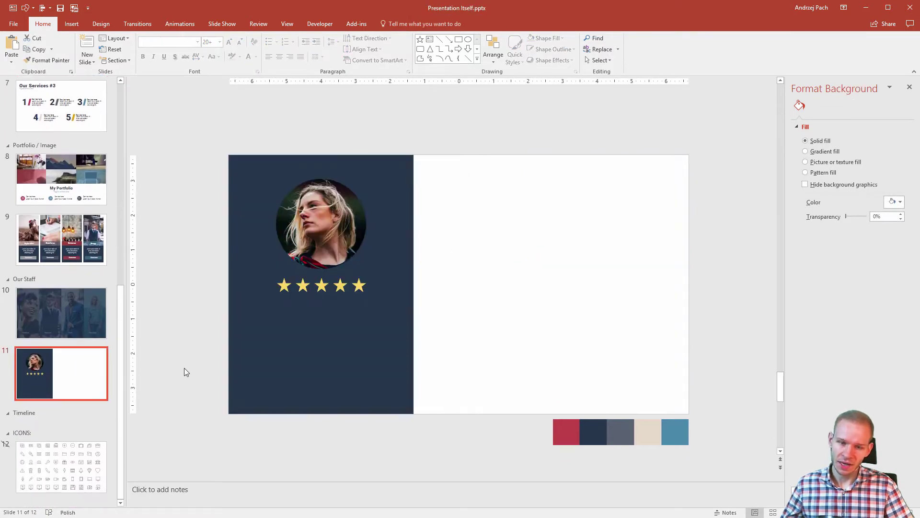
key(ctrl+v)
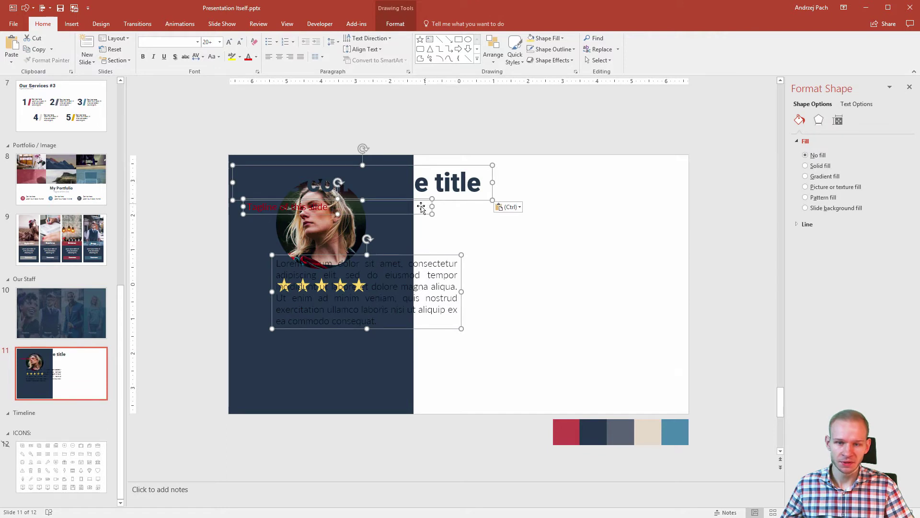
drag(418, 215, 611, 217)
Move the body text onto the navy panel under the stars in a light colour and smaller font.
click(571, 332)
drag(571, 333, 361, 390)
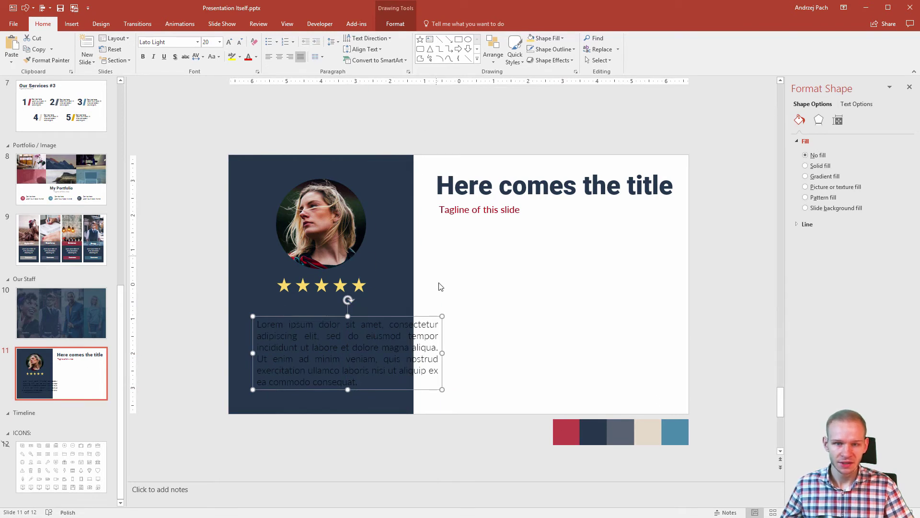
click(396, 24)
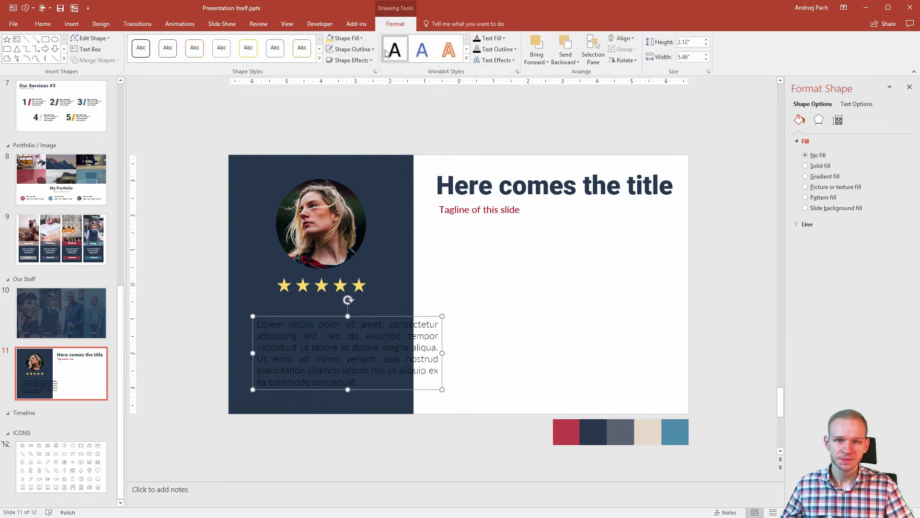
click(493, 38)
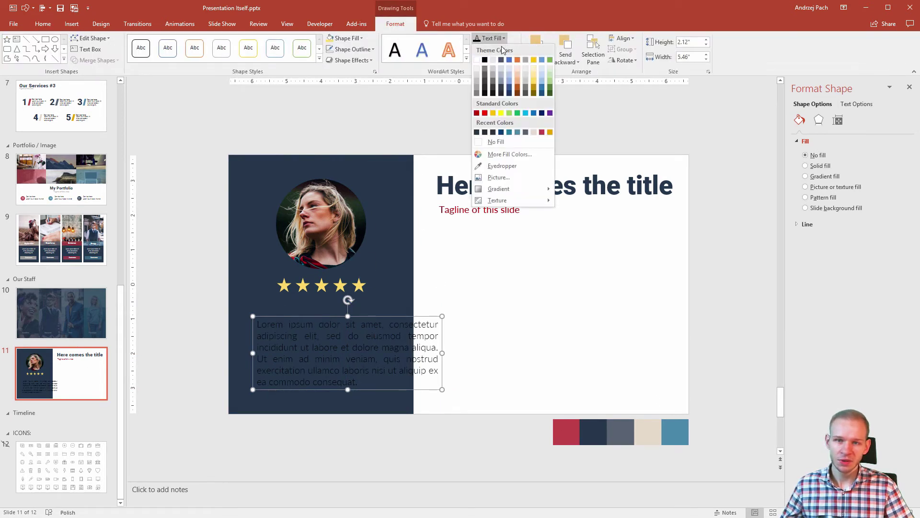
click(476, 72)
drag(441, 353, 396, 349)
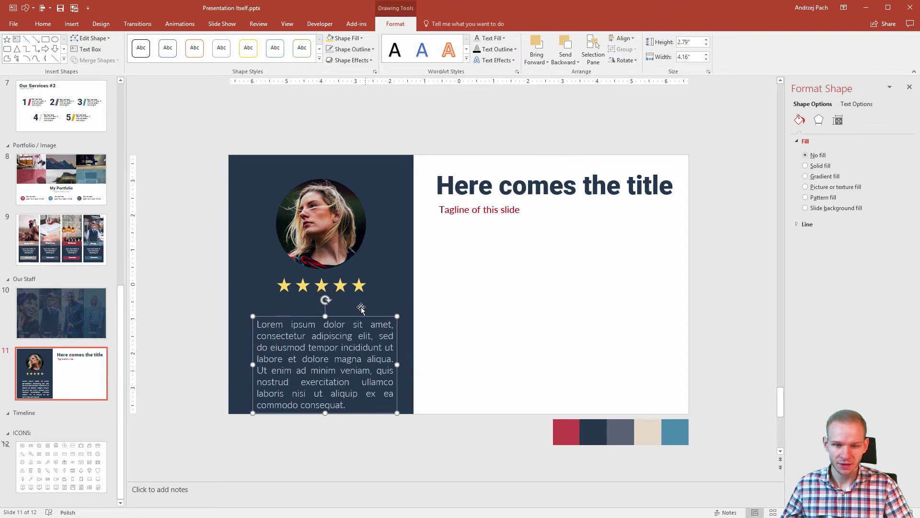
key(ctrl+bracketleft)
key(ctrl+bracketleft)
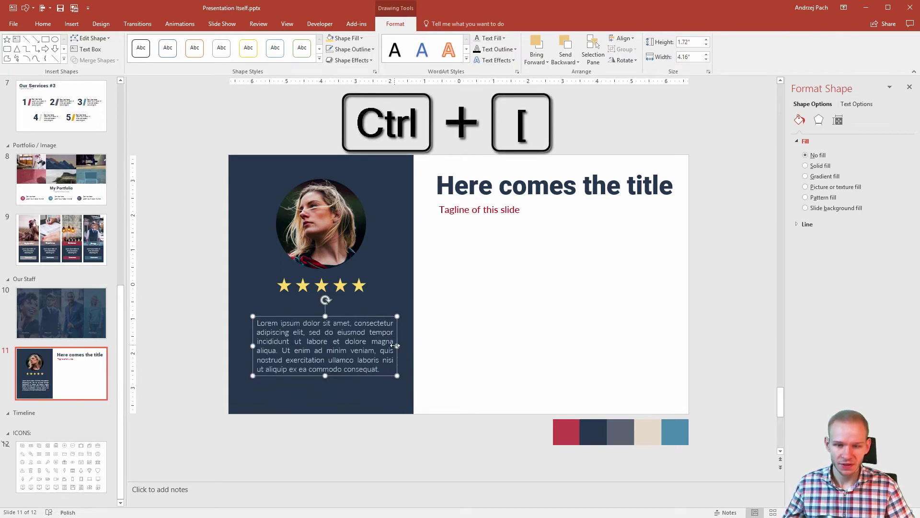
drag(395, 345, 380, 344)
drag(345, 317, 350, 306)
click(498, 295)
Retitle the heading 'Our expert' and centre the tagline beneath it.
click(558, 188)
key(ctrl+a)
text(Our expert)
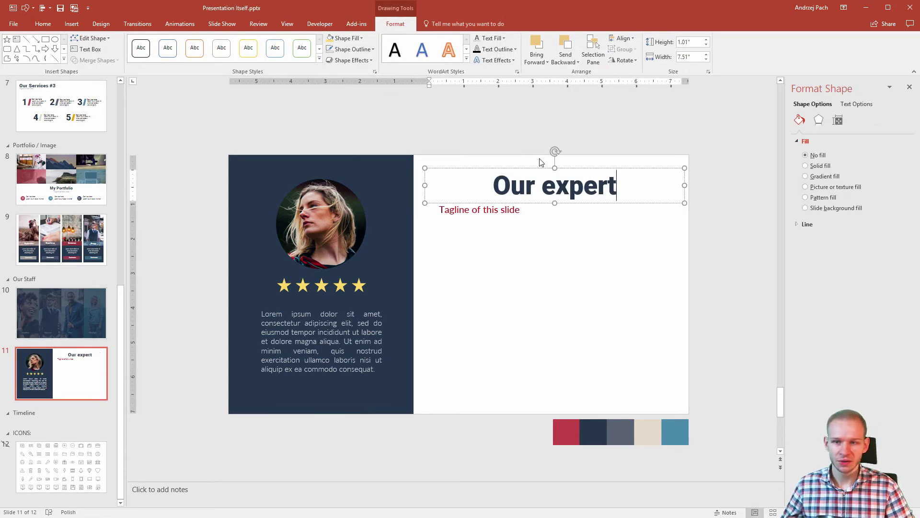
click(507, 210)
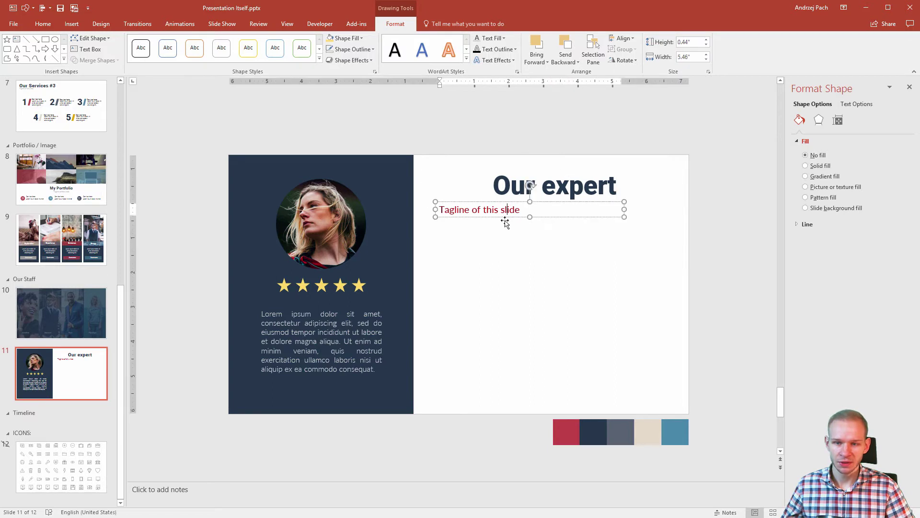
click(46, 24)
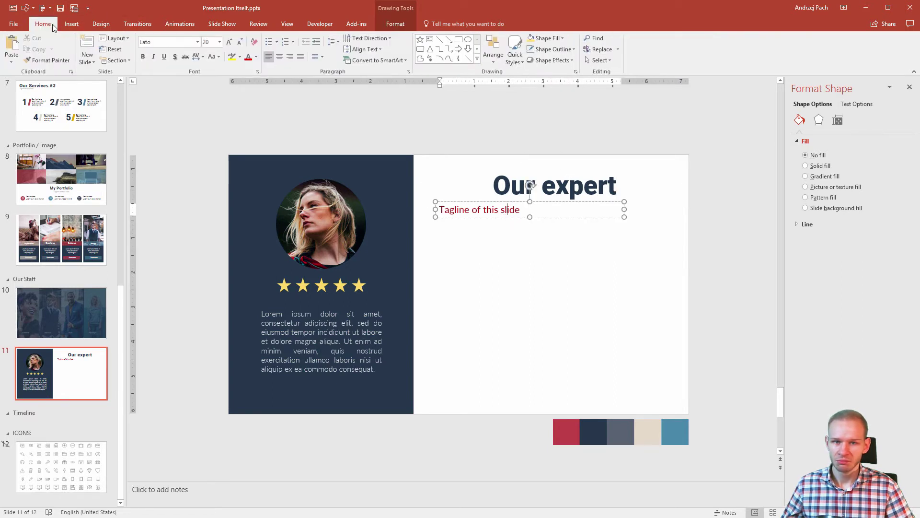
click(279, 58)
click(516, 172)
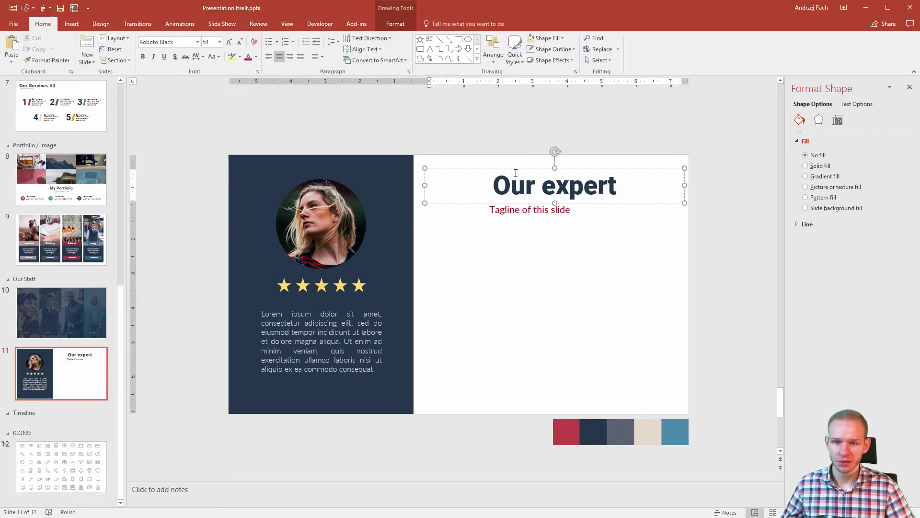
click(516, 167)
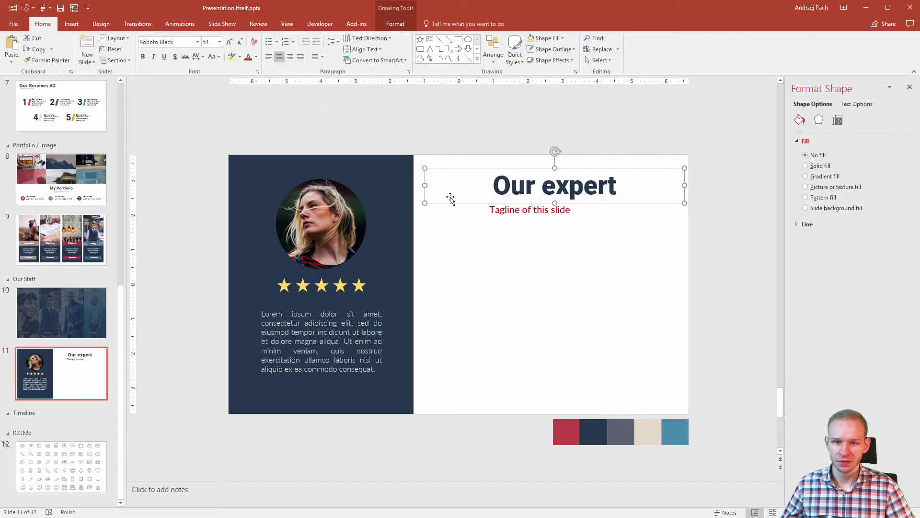
click(476, 209)
drag(495, 213, 519, 222)
click(563, 202)
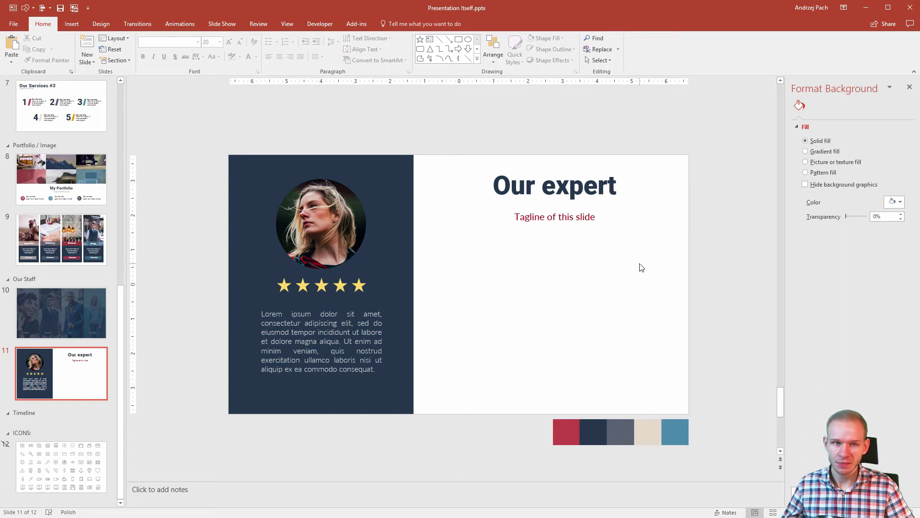
Draw a thin rectangle as the timeline bar below the tagline.
key(alt+2)
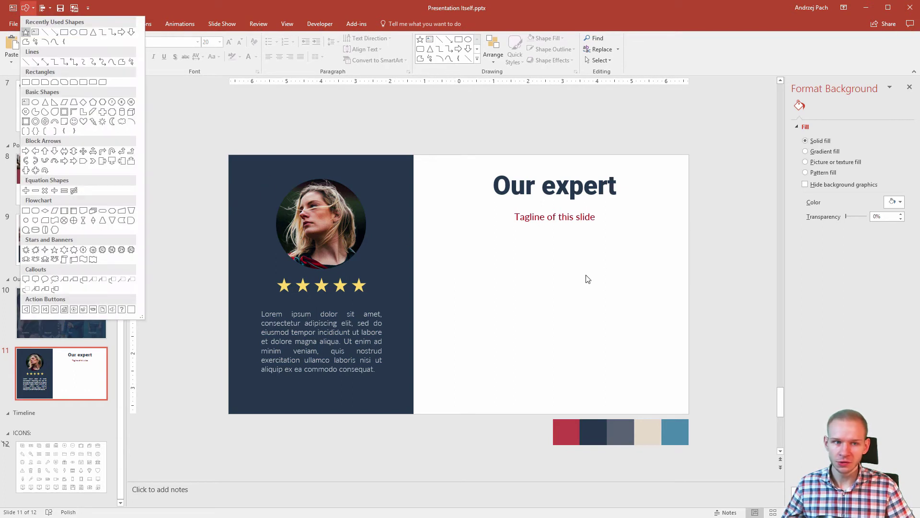
click(26, 82)
drag(457, 259, 650, 265)
Add small circles at the bar's left end, middle and right end, then select all three.
key(alt)
key(2)
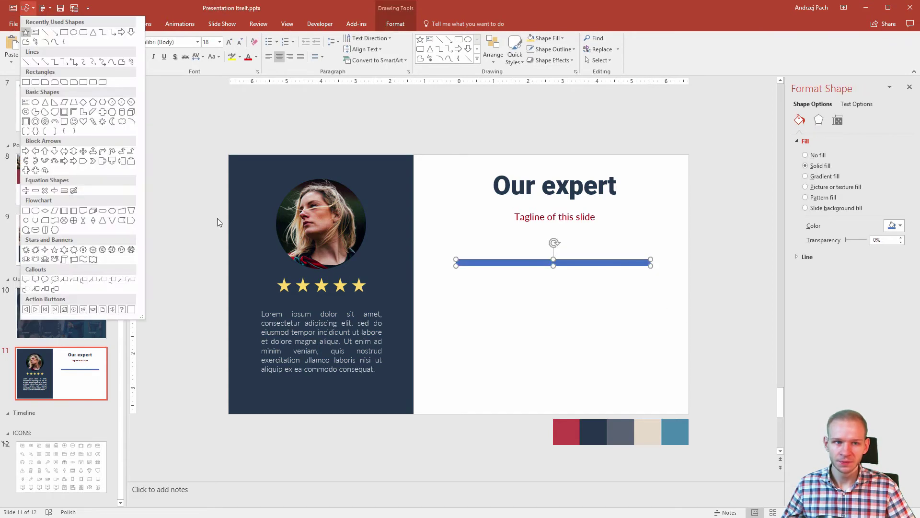
key(Down)
key(Left)
key(Up)
key(Return)
drag(450, 260, 457, 261)
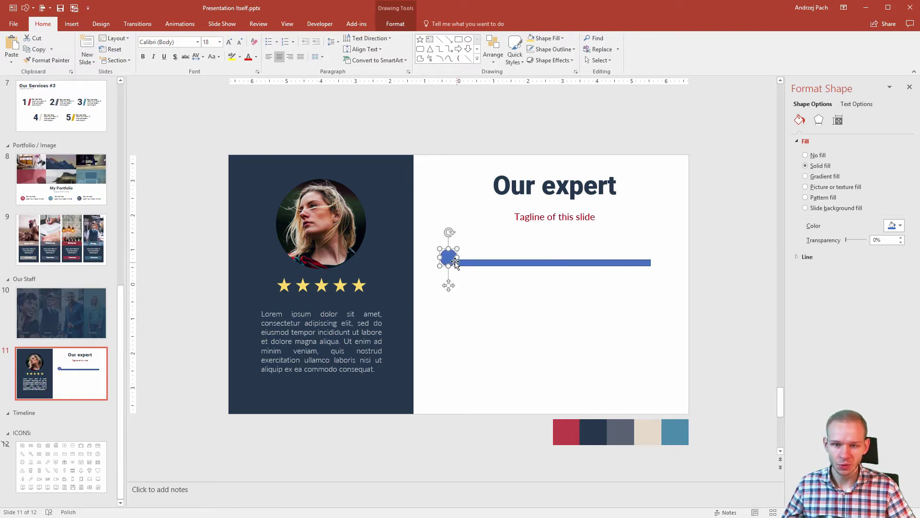
click(409, 24)
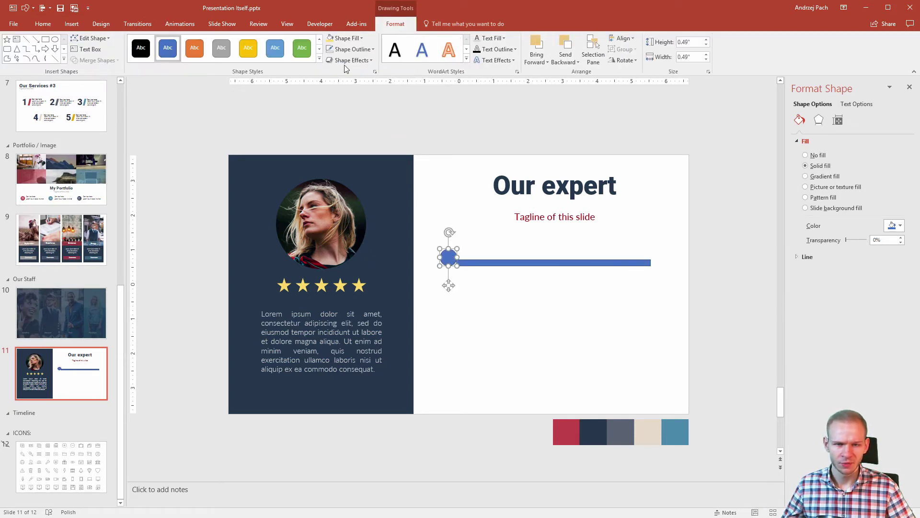
drag(444, 262, 656, 261)
key(ctrl+d)
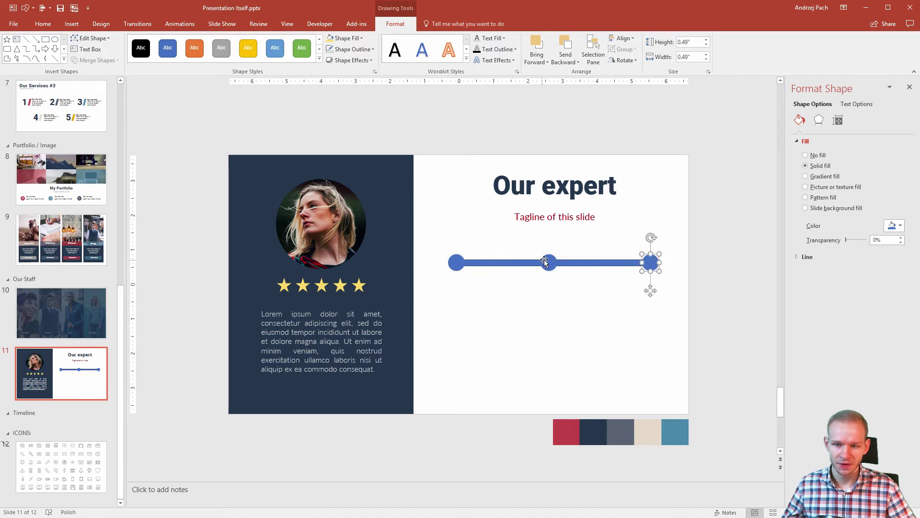
drag(544, 260, 549, 261)
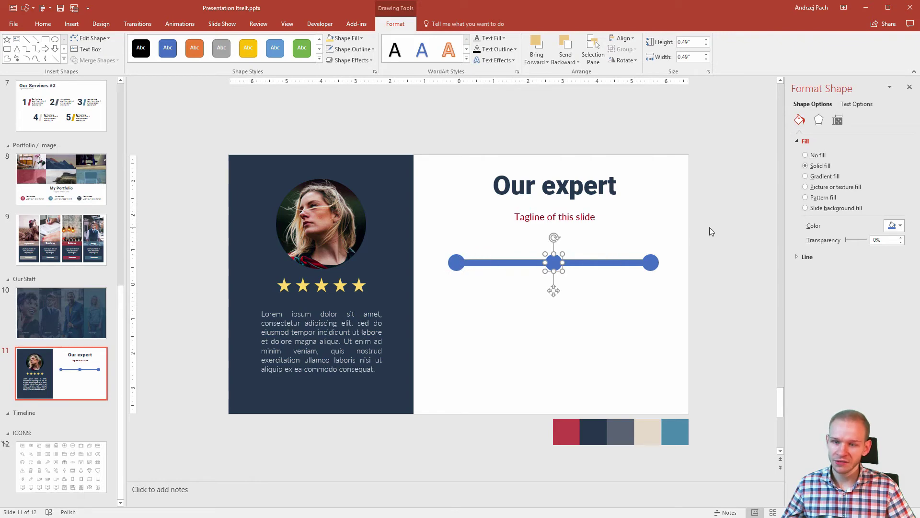
drag(710, 226, 424, 313)
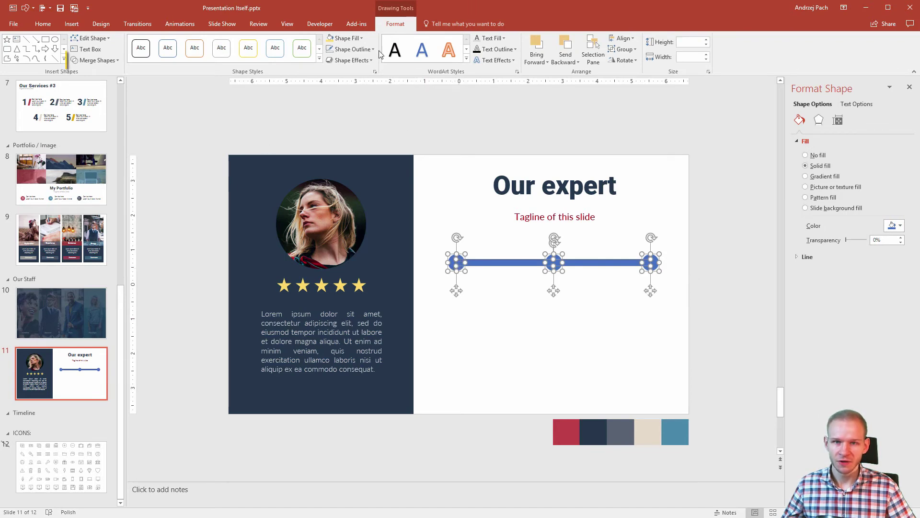
Union the circles and bar into one shape with a gradient fill starting from the red swatch.
click(114, 60)
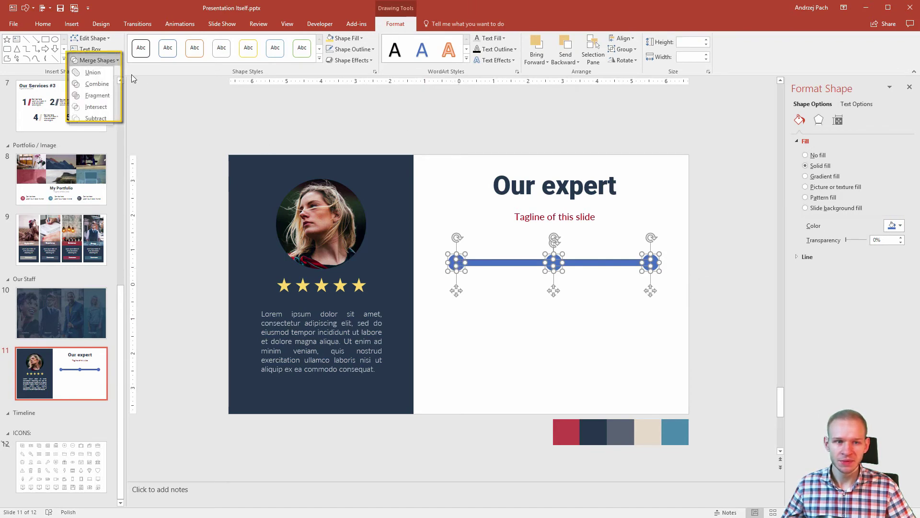
click(96, 74)
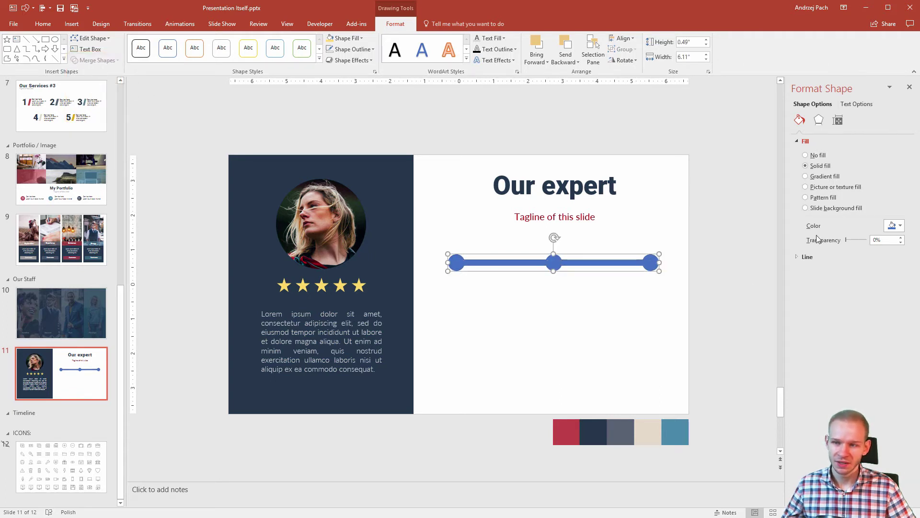
click(832, 181)
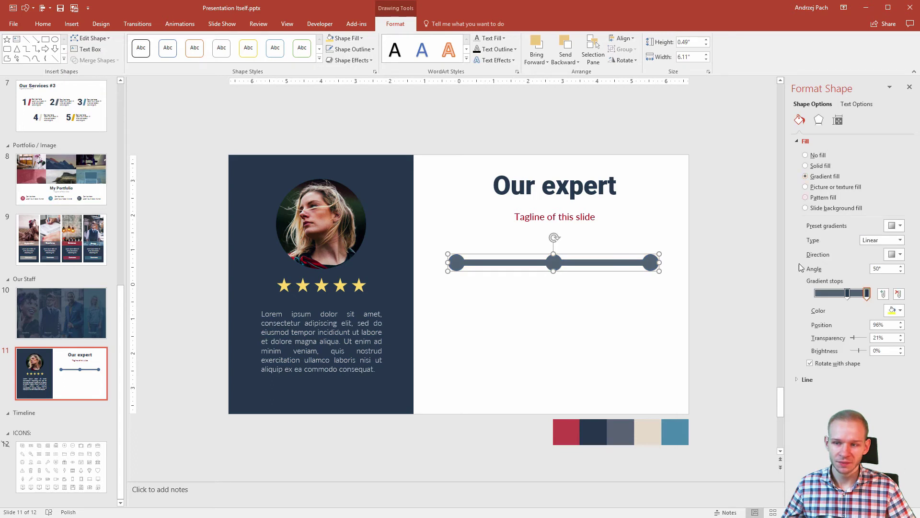
drag(847, 294, 828, 294)
click(892, 310)
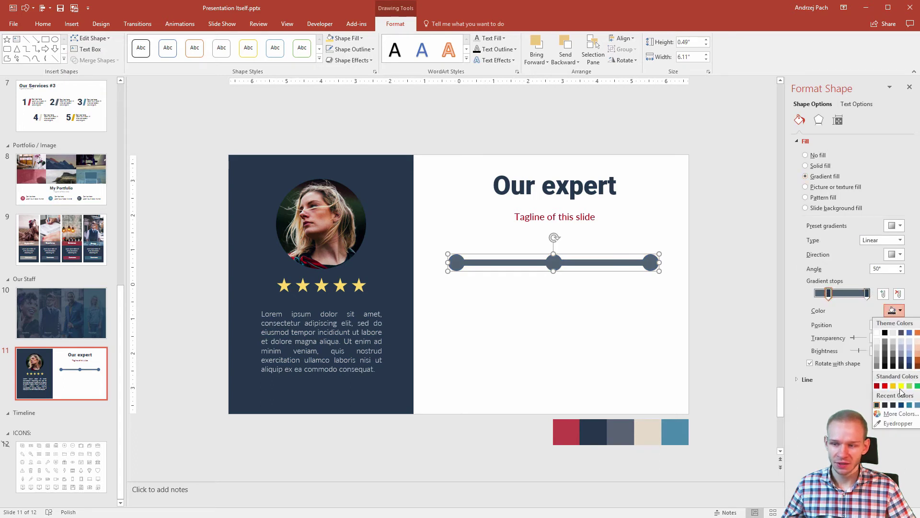
click(897, 423)
click(566, 428)
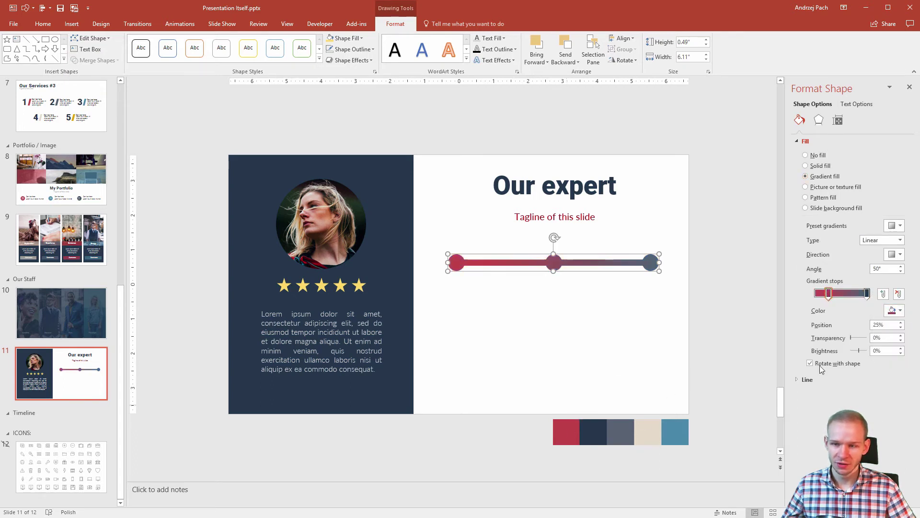
drag(867, 295, 776, 297)
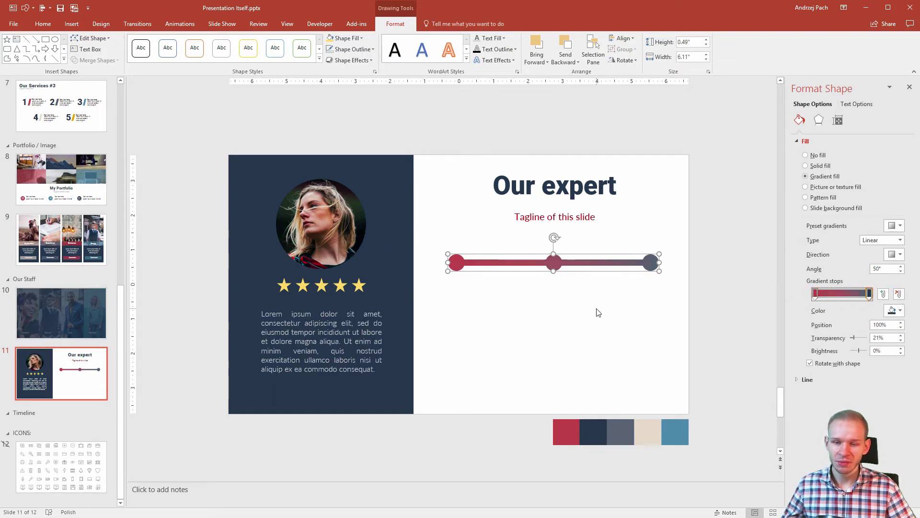
click(481, 288)
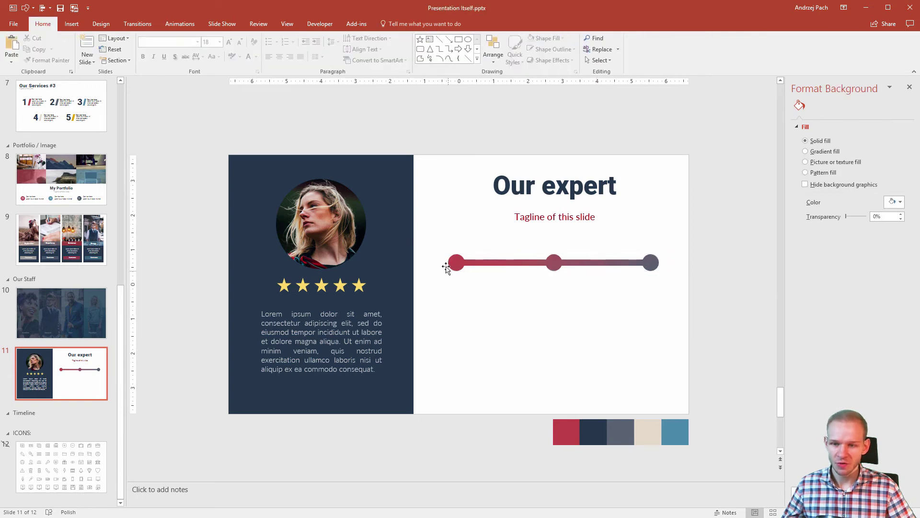
Select the merged gradient timeline shape.
click(632, 263)
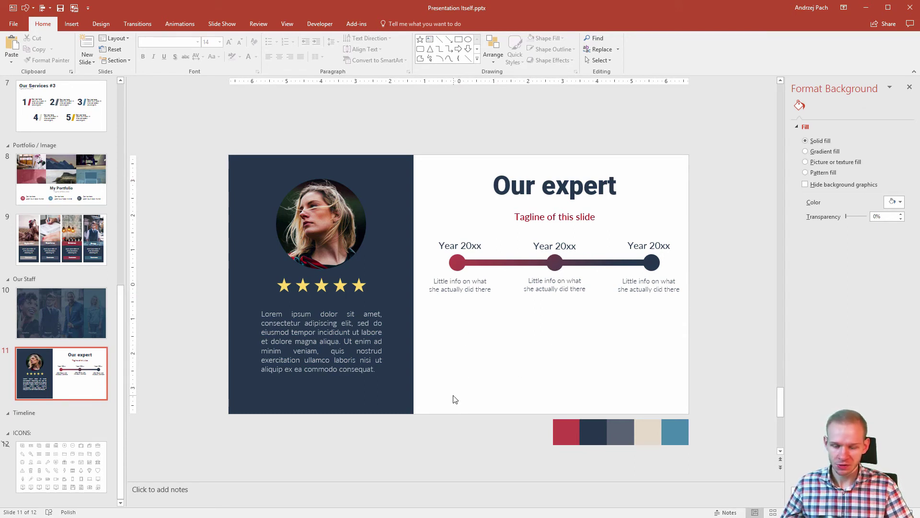
Copy the middle progress bar from the Right side slide and paste it below the timeline.
scroll(77, 288, up, 10)
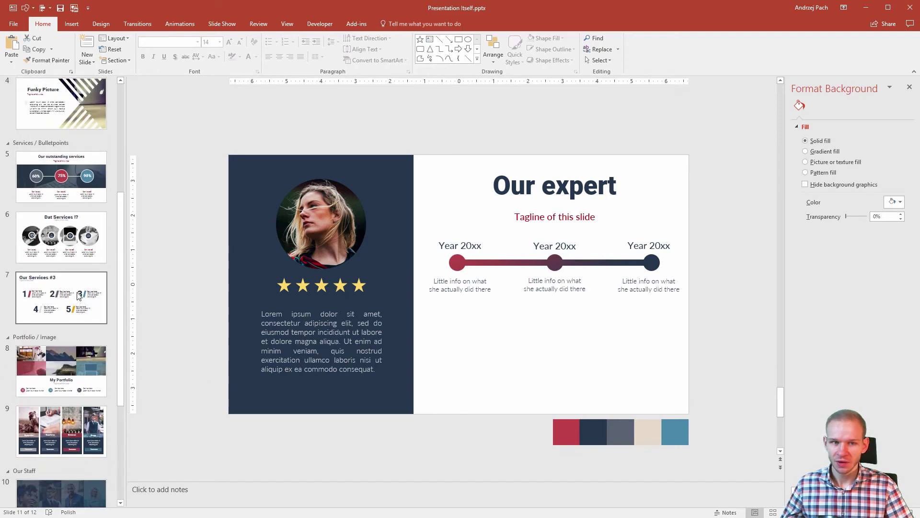
click(78, 267)
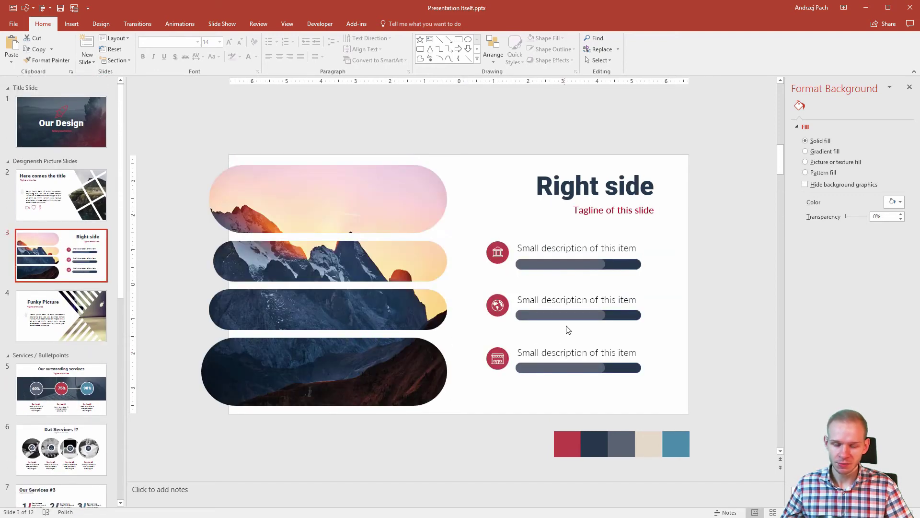
drag(680, 304, 503, 337)
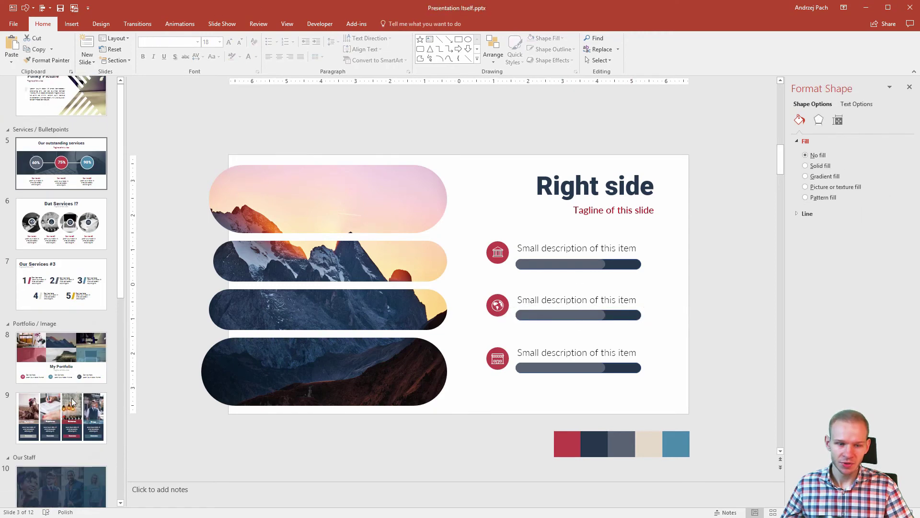
scroll(67, 393, down, 10)
click(64, 382)
key(ctrl+v)
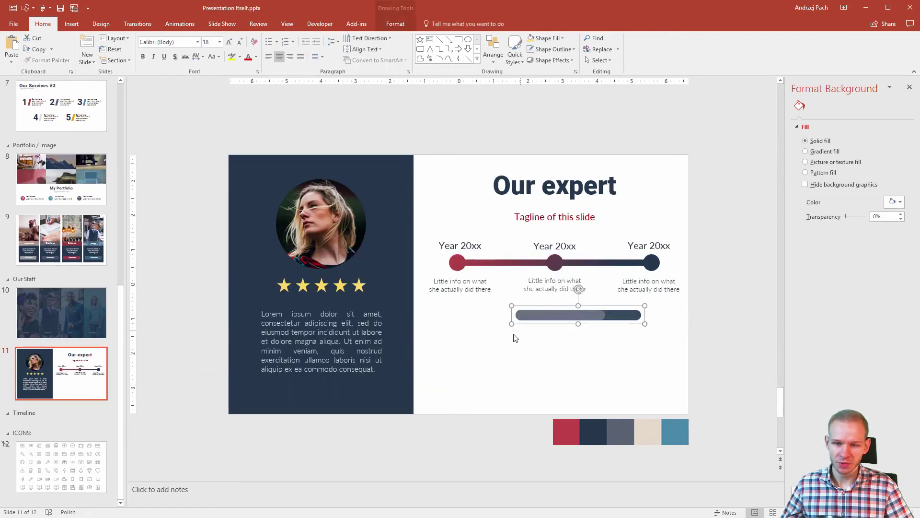
drag(545, 332, 484, 398)
Paste a third progress bar and shorten the middle bar's lighter fill.
key(ctrl+v)
click(522, 357)
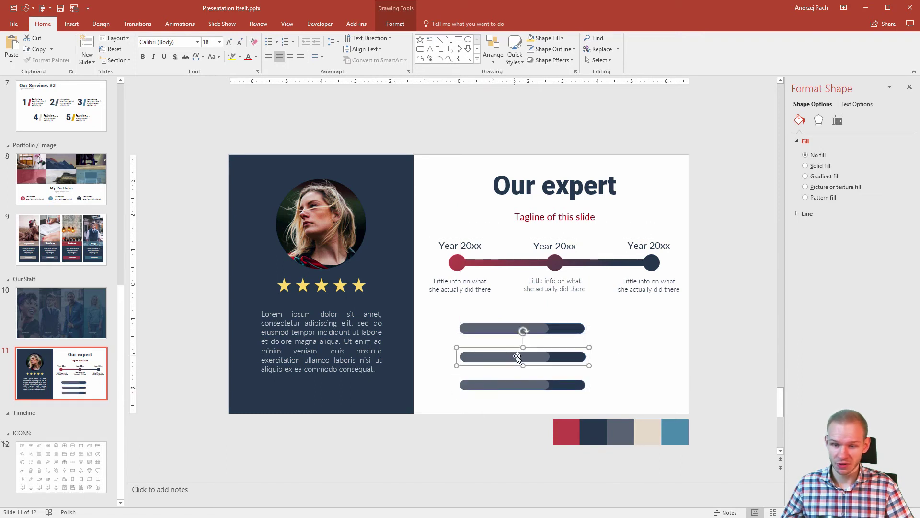
click(547, 360)
drag(550, 363, 539, 359)
click(646, 372)
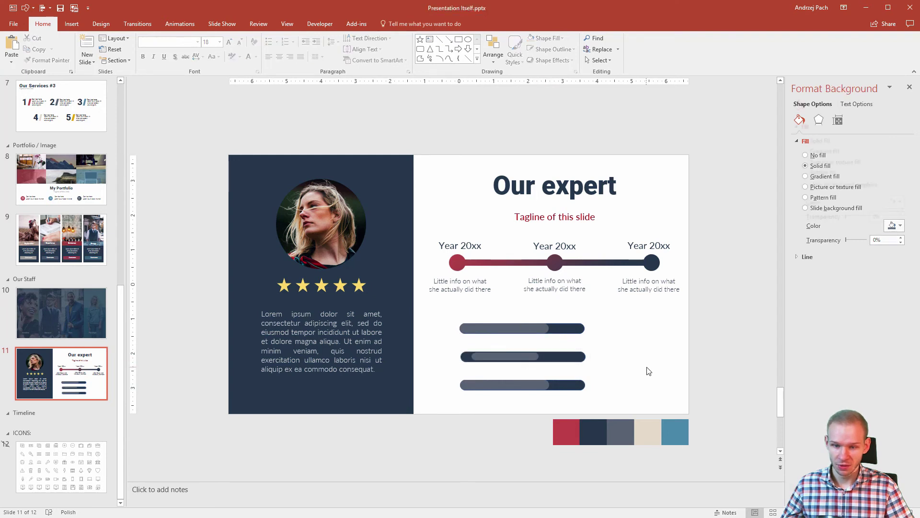
Lengthen the middle bar's lighter fill beyond the other bars.
click(492, 360)
click(492, 359)
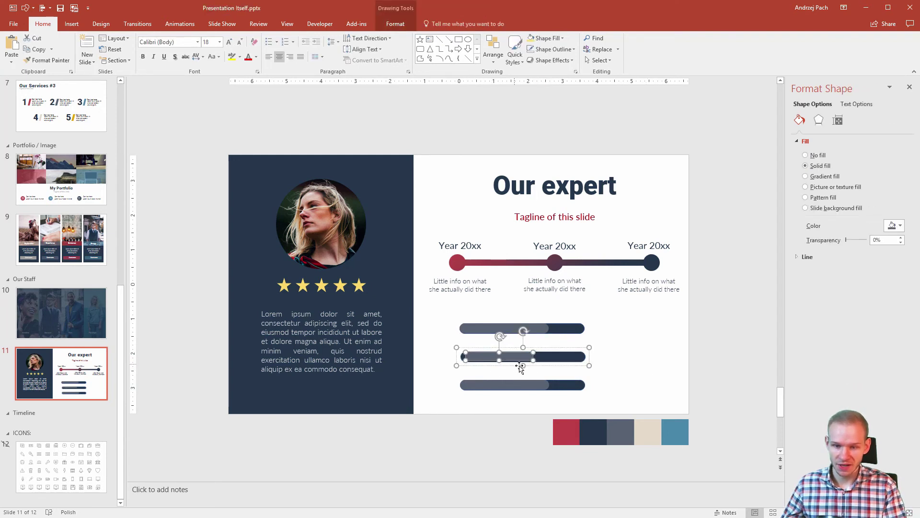
scroll(532, 361, up, 2)
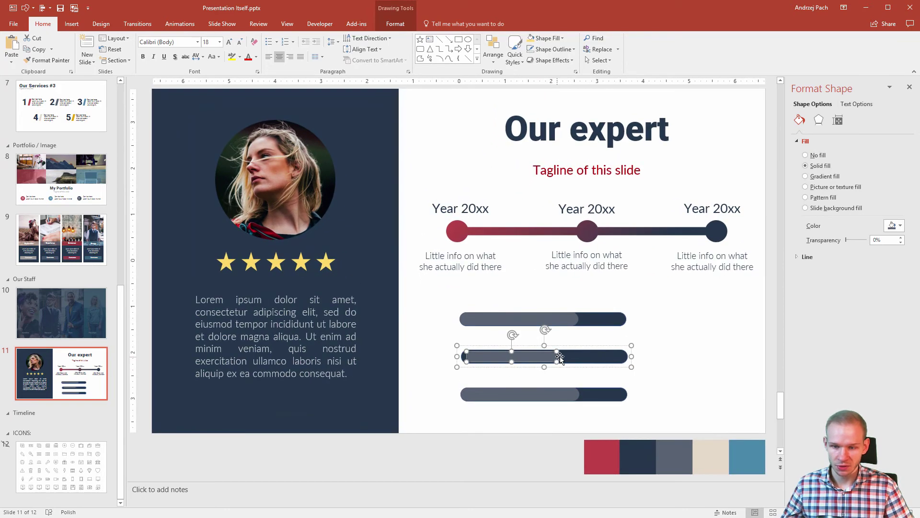
scroll(562, 358, up, 2)
drag(514, 324, 577, 325)
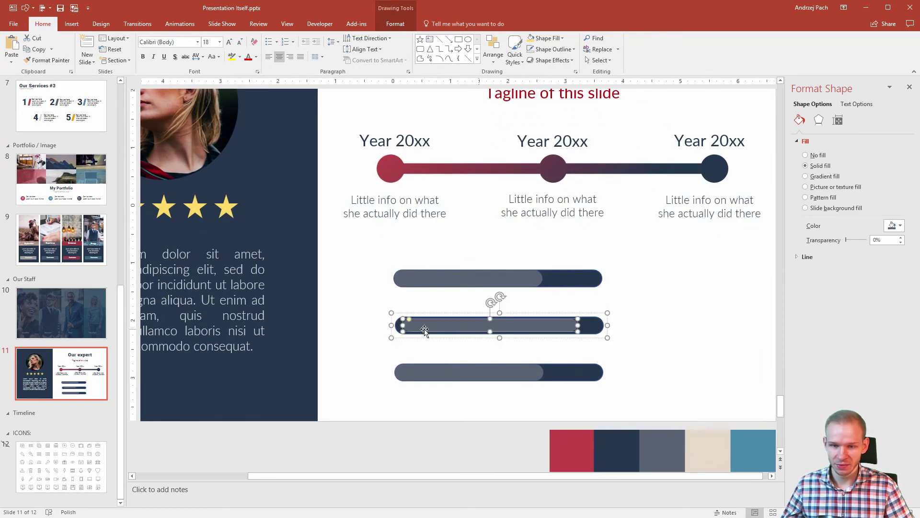
click(703, 336)
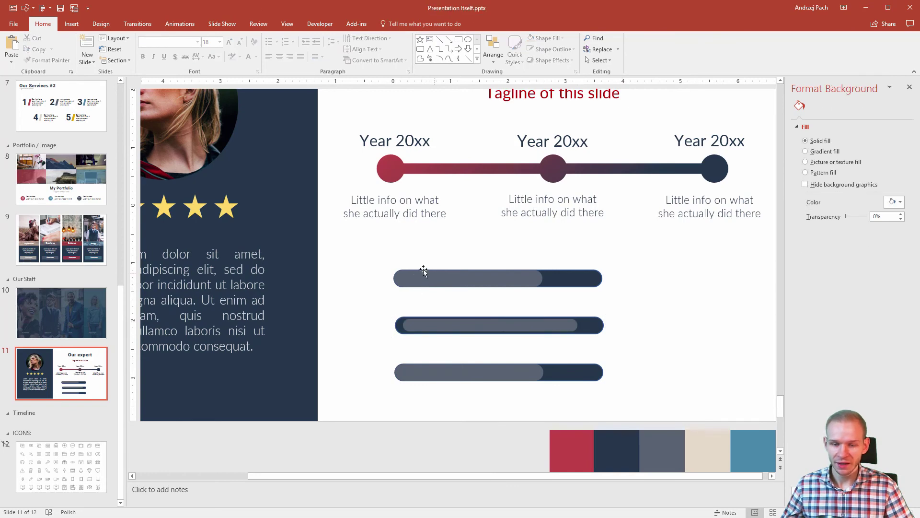
click(729, 343)
scroll(608, 326, down, 3)
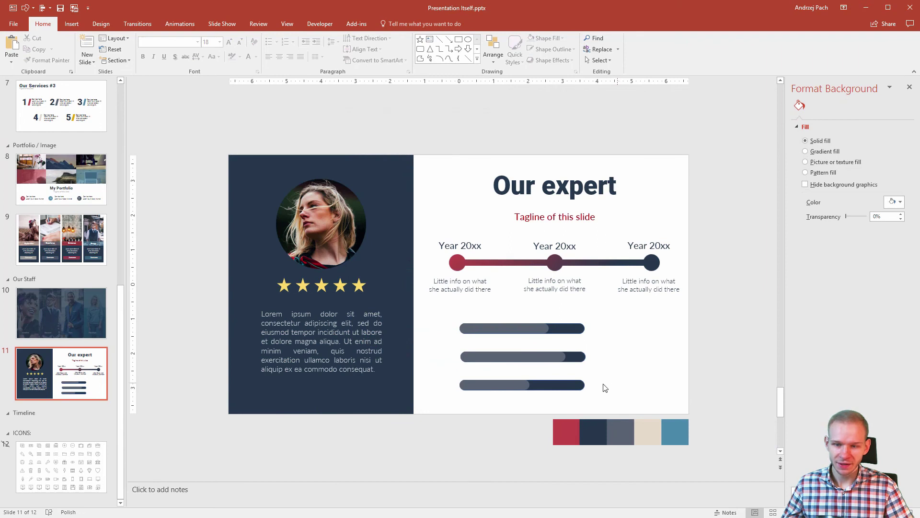
Copy a description text box beside the top bar as the 'Photoshop' label, then select the three skill bars.
drag(533, 282, 620, 327)
text(Photo)
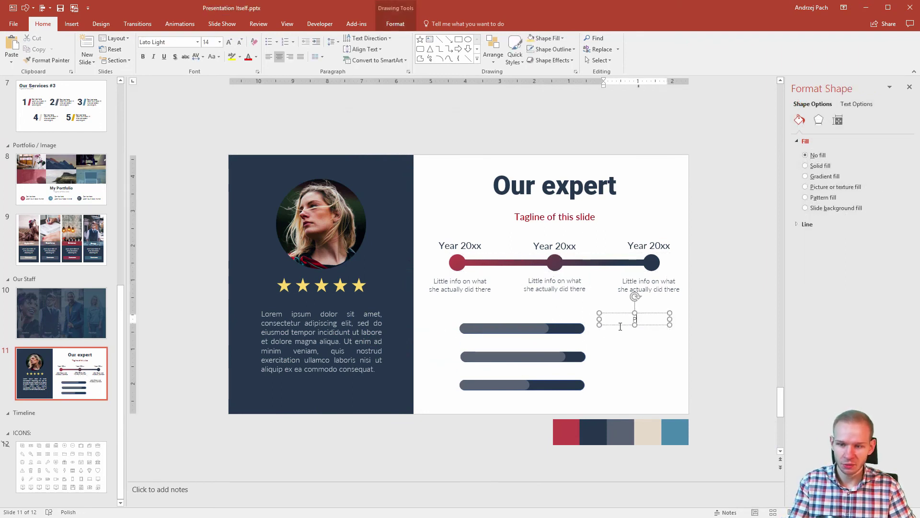
text(shop)
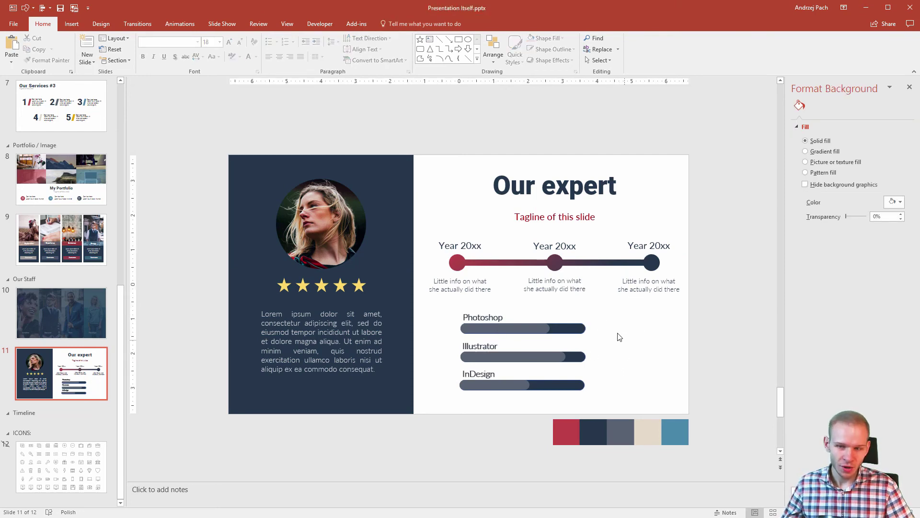
drag(609, 331, 679, 320)
scroll(594, 335, up, 3)
scroll(594, 331, down, 2)
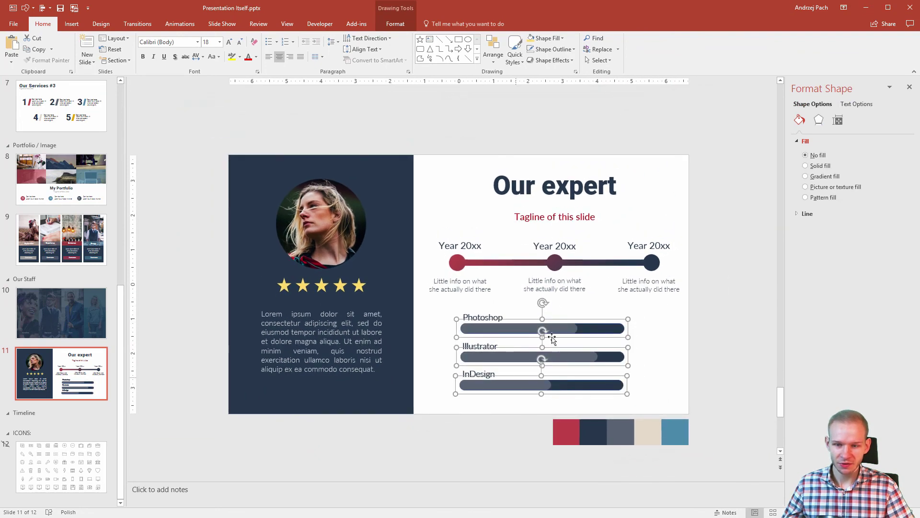
Shift the skill bars slightly right and move the Photoshop, Illustrator and InDesign labels to line up with them.
mouse_move(501, 334)
mouse_down()
mouse_move(516, 329)
mouse_move(503, 324)
mouse_up()
click(484, 317)
shift+click(483, 346)
shift+click(479, 378)
drag(480, 380, 491, 382)
click(708, 380)
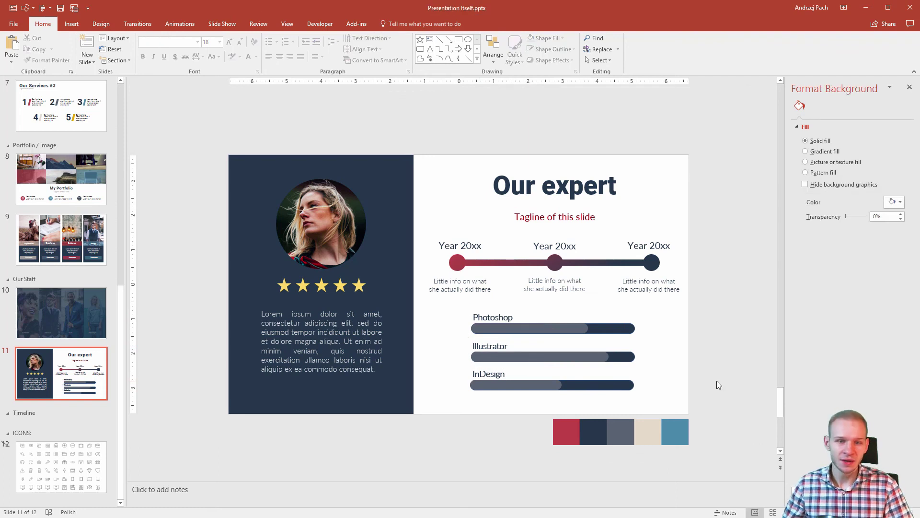